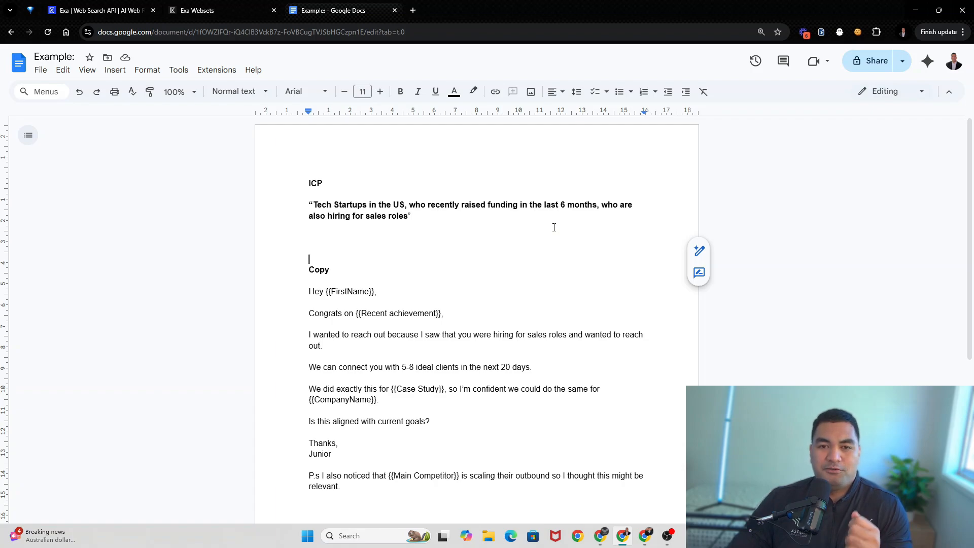
Shorten the email's reach-out sentence so it ends at "hiring for sales roles.", keeping a blank line before the next paragraph
{"action": "scroll", "coordinate": [554, 227], "scroll_direction": "down", "scroll_amount": 1}
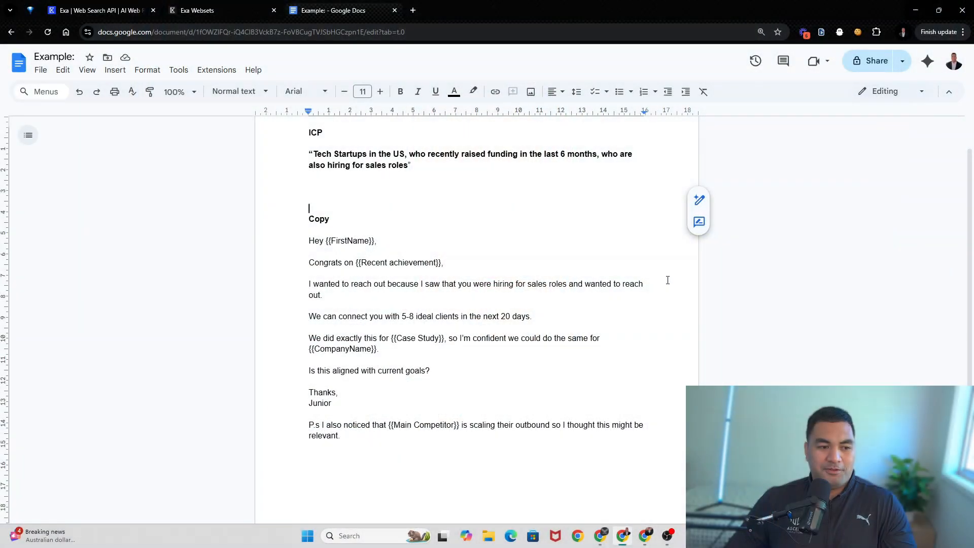
{"action": "scroll", "coordinate": [709, 282], "scroll_direction": "down", "scroll_amount": 1}
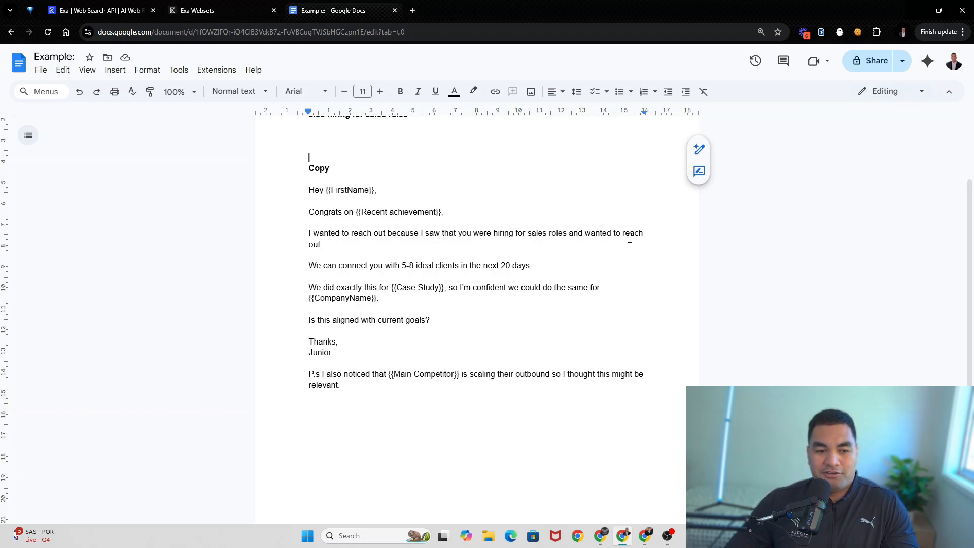
{"action": "left_click_drag", "start_coordinate": [614, 233], "coordinate": [638, 245]}
{"action": "key", "text": "BackSpace"}
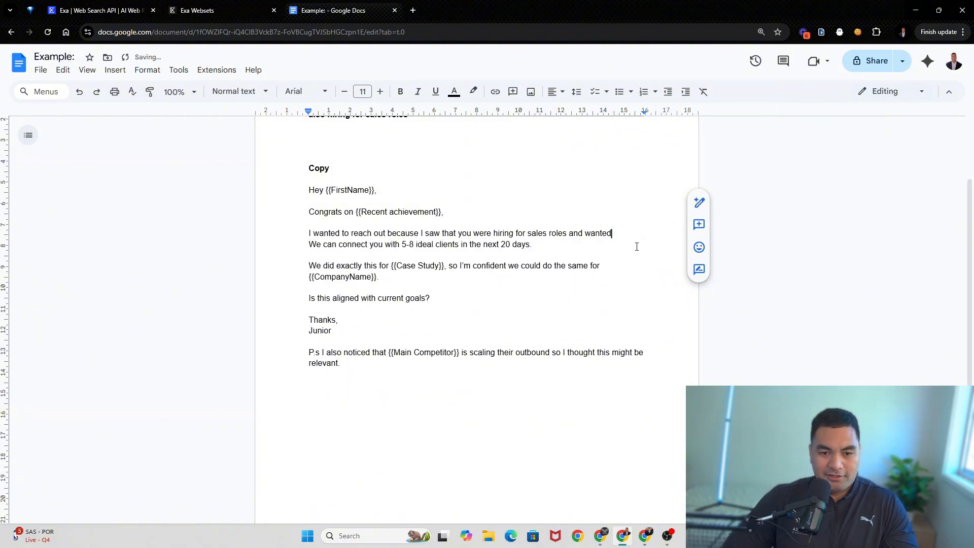
{"action": "type", "text": ","}
{"action": "key", "text": "Return"}
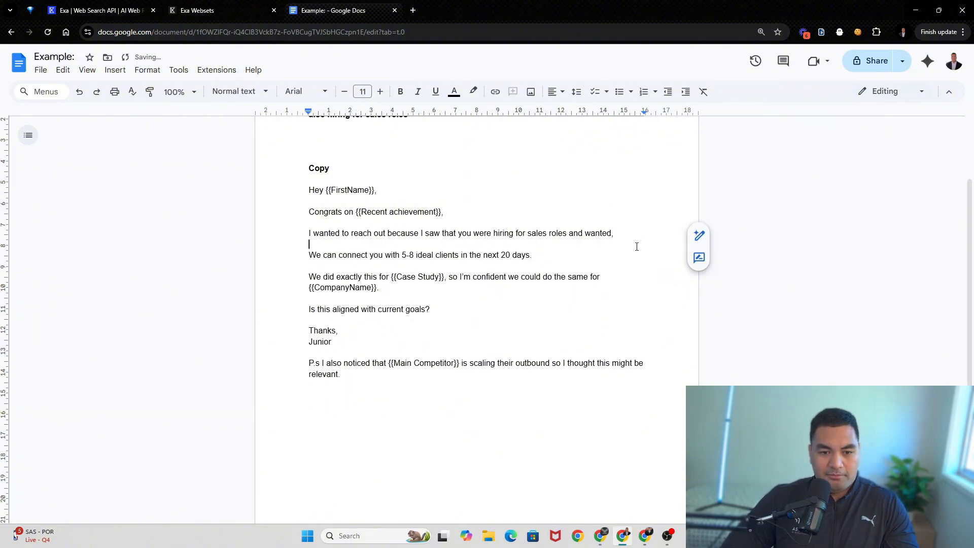
{"action": "key", "text": "BackSpace"}
{"action": "key", "text": "BackSpace"}
{"action": "key", "text": "BackSpace"}
{"action": "key", "text": "BackSpace"}
{"action": "key", "text": "BackSpace"}
{"action": "key", "text": "BackSpace"}
{"action": "key", "text": "BackSpace"}
{"action": "key", "text": "BackSpace"}
{"action": "key", "text": "BackSpace"}
{"action": "key", "text": "BackSpace"}
{"action": "key", "text": "BackSpace"}
{"action": "key", "text": "BackSpace"}
{"action": "key", "text": "BackSpace"}
{"action": "key", "text": "BackSpace"}
{"action": "key", "text": "BackSpace"}
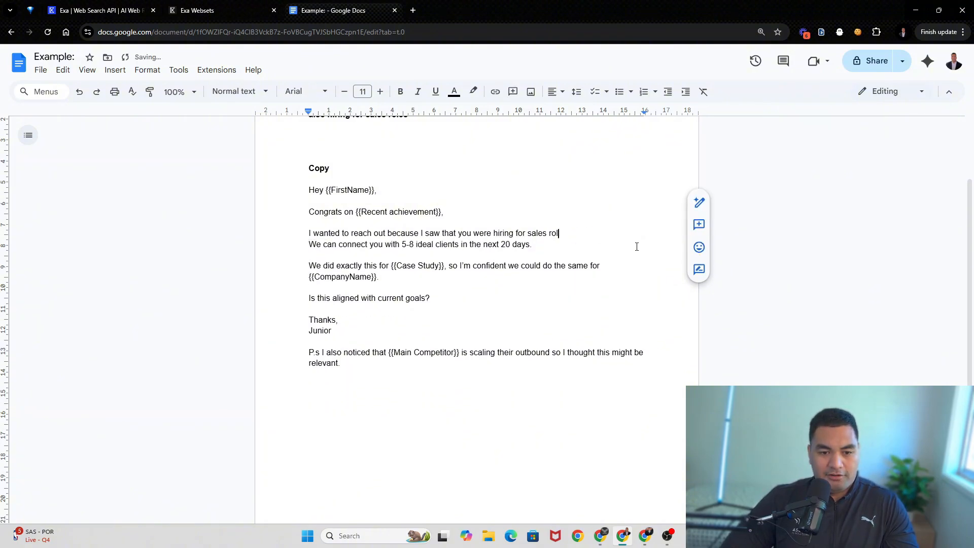
{"action": "type", "text": "es"}
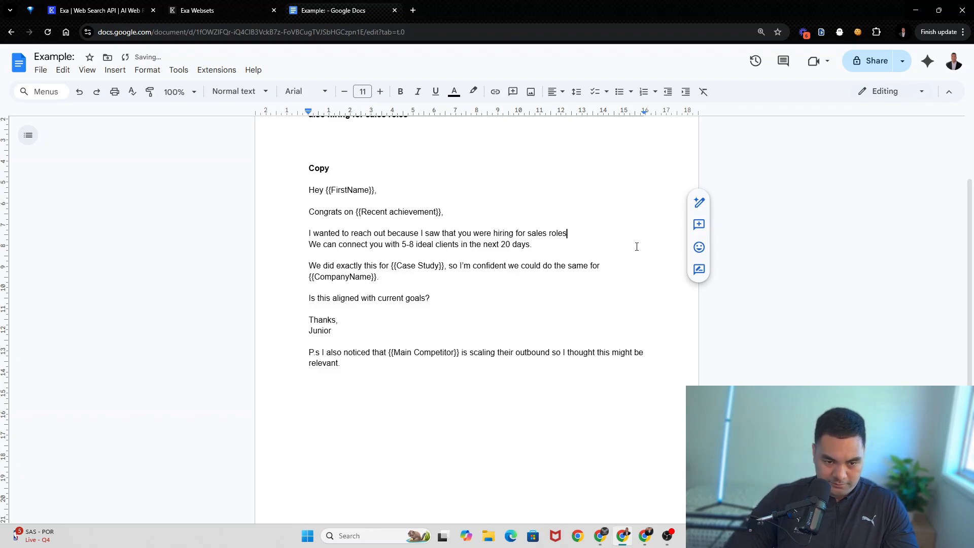
{"action": "type", "text": "."}
{"action": "key", "text": "Return"}
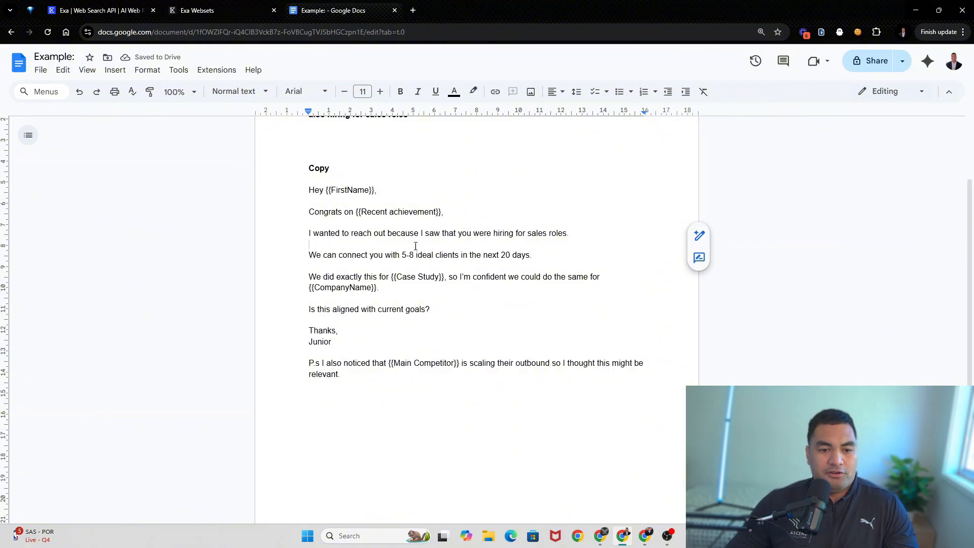
Review the ICP and the cold email copy, from the greeting and personalization placeholders down to the P.S. line
{"action": "scroll", "coordinate": [525, 243], "scroll_direction": "up", "scroll_amount": 1}
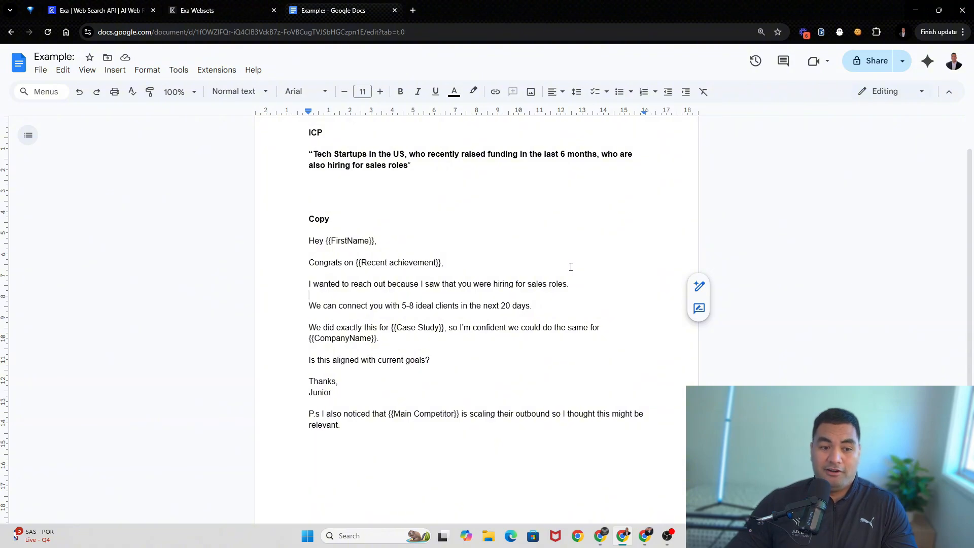
{"action": "scroll", "coordinate": [576, 268], "scroll_direction": "down", "scroll_amount": 1}
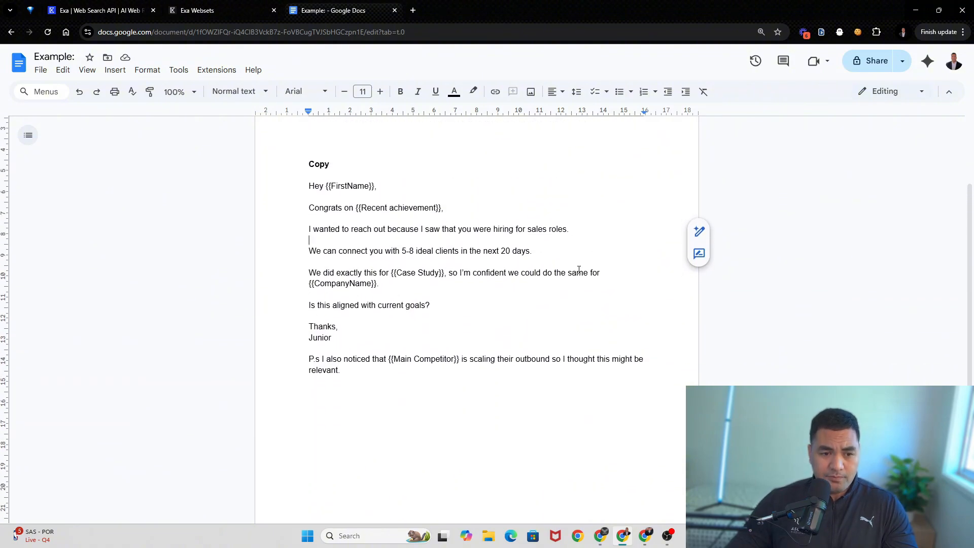
{"action": "scroll", "coordinate": [579, 270], "scroll_direction": "up", "scroll_amount": 1}
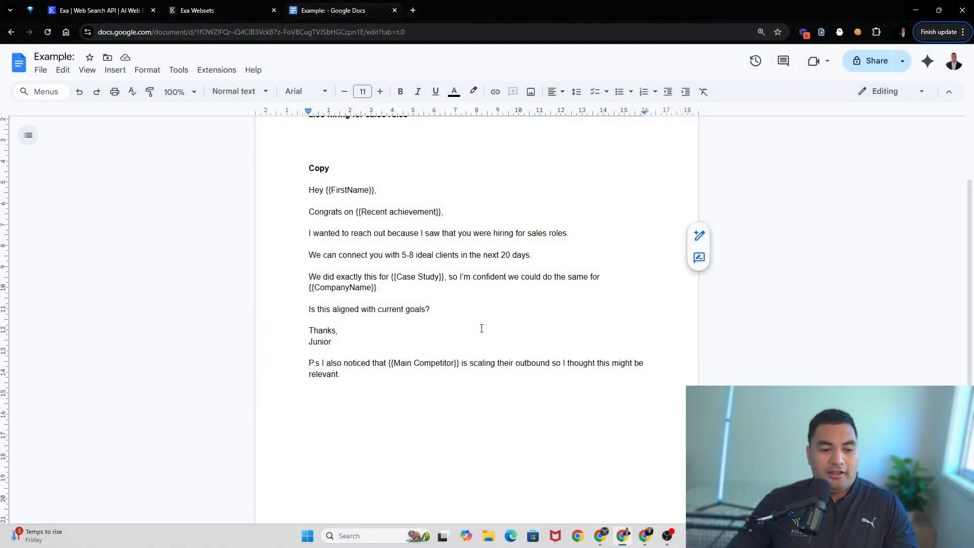
{"action": "scroll", "coordinate": [418, 351], "scroll_direction": "down", "scroll_amount": 1}
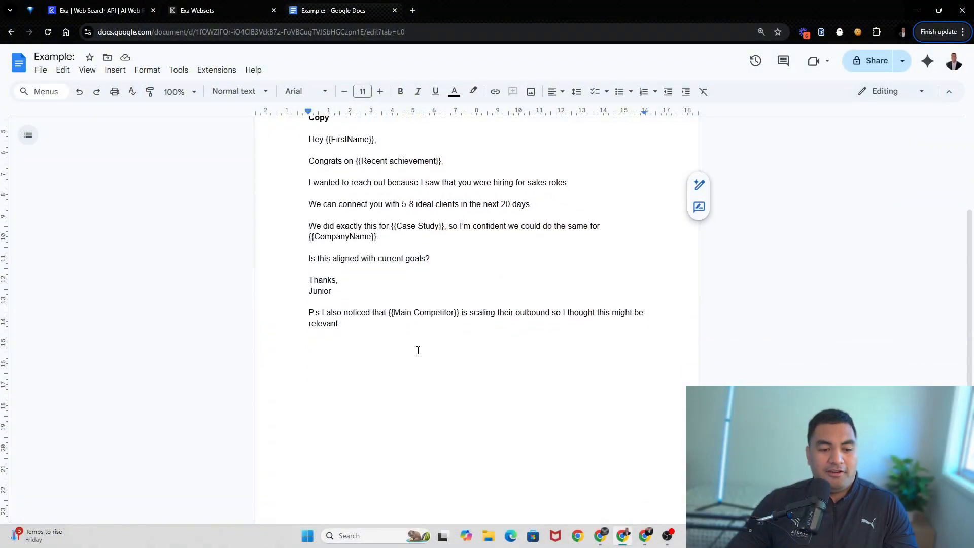
{"action": "scroll", "coordinate": [381, 350], "scroll_direction": "up", "scroll_amount": 1}
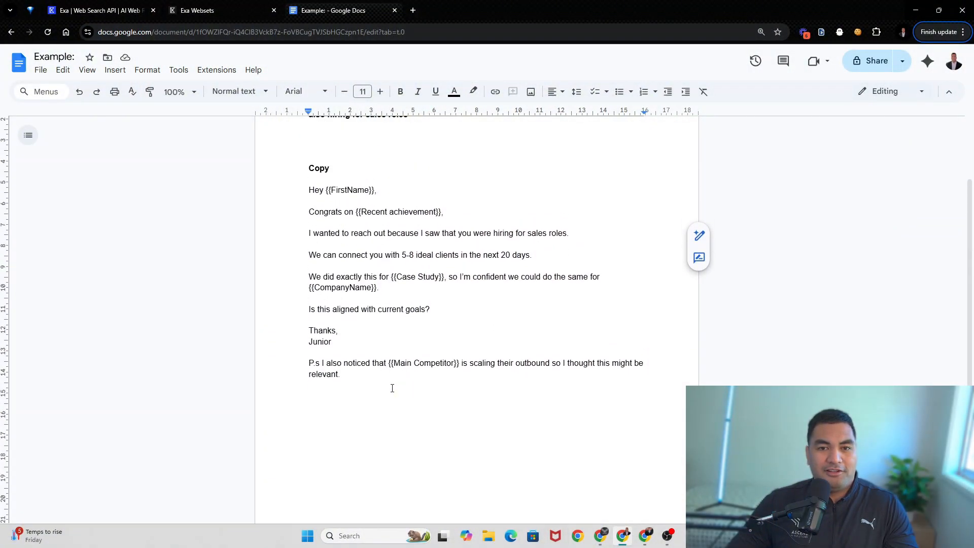
{"action": "scroll", "coordinate": [391, 387], "scroll_direction": "down", "scroll_amount": 1}
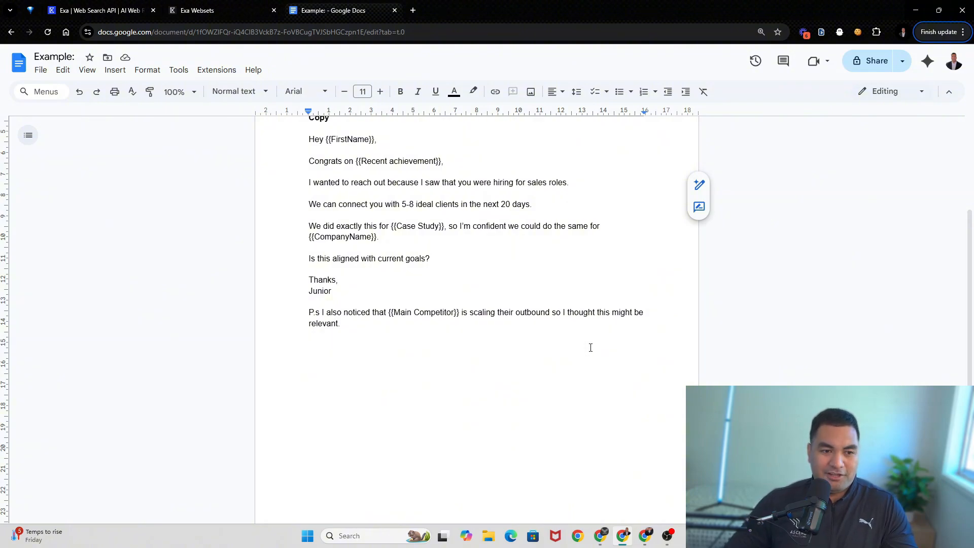
{"action": "scroll", "coordinate": [609, 332], "scroll_direction": "up", "scroll_amount": 1}
{"action": "scroll", "coordinate": [635, 383], "scroll_direction": "down", "scroll_amount": 1}
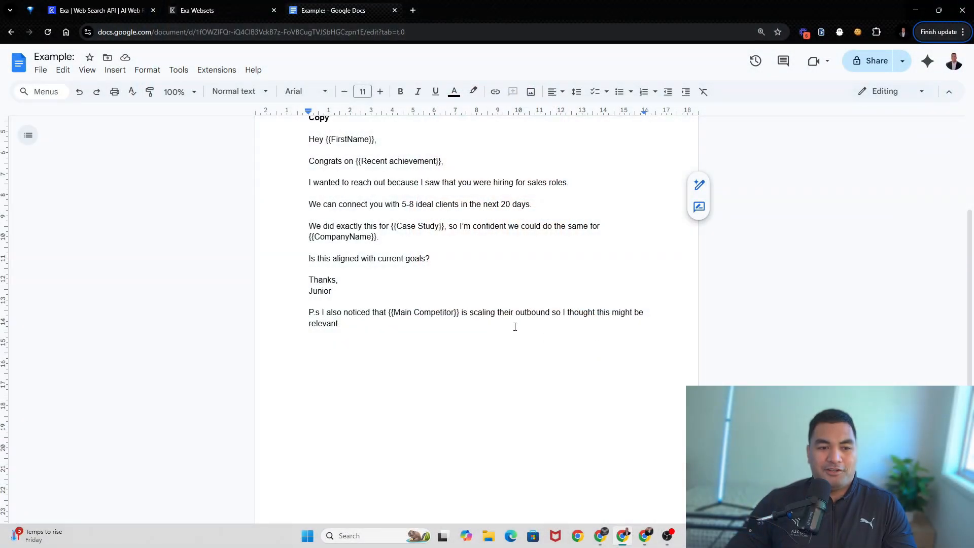
{"action": "scroll", "coordinate": [558, 322], "scroll_direction": "up", "scroll_amount": 1}
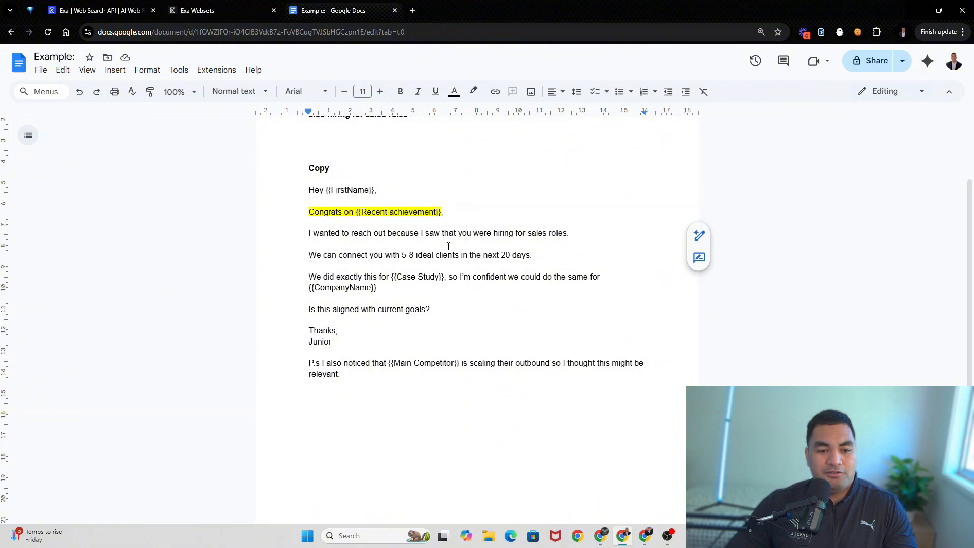
Highlight the phrase "hiring for sales roles" in the email copy in yellow
{"action": "left_click", "coordinate": [527, 233]}
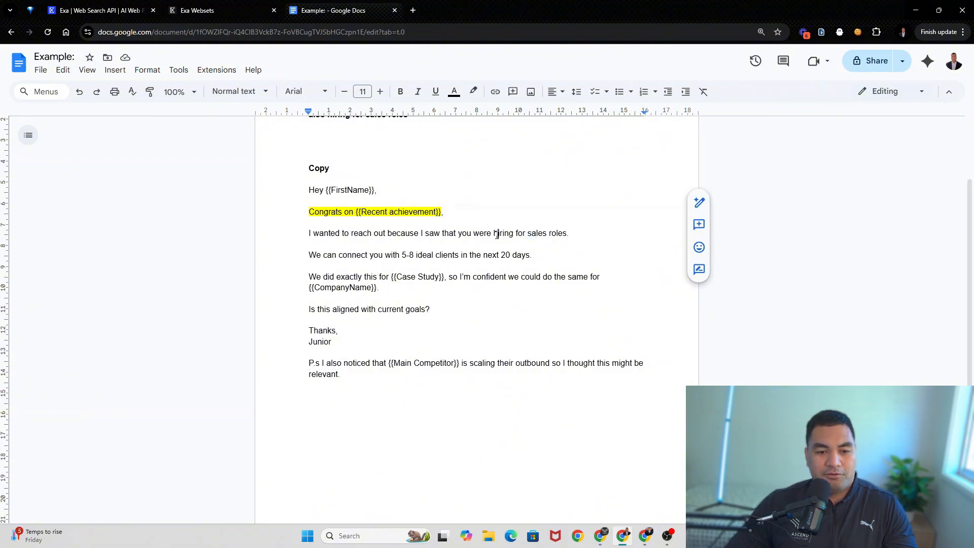
{"action": "left_click_drag", "start_coordinate": [510, 235], "coordinate": [567, 234]}
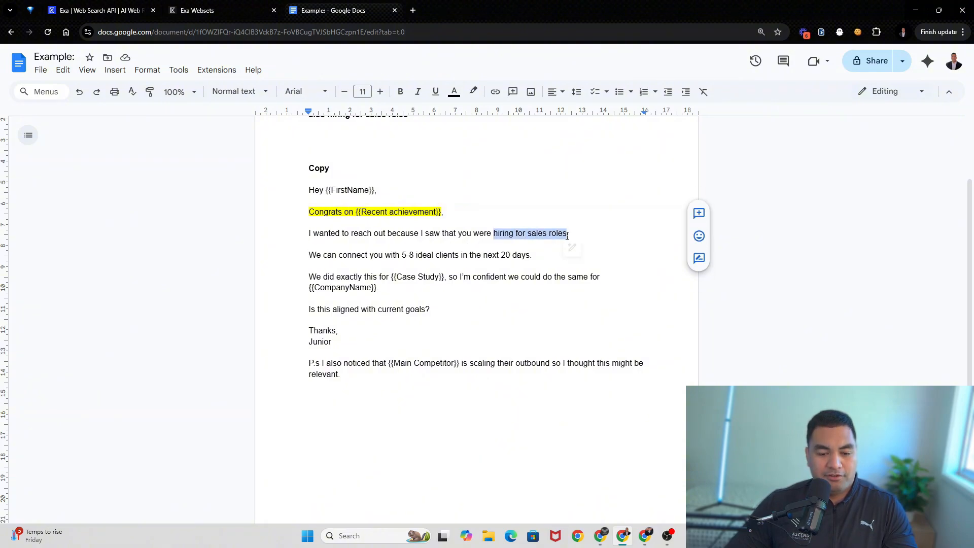
{"action": "left_click", "coordinate": [473, 91]}
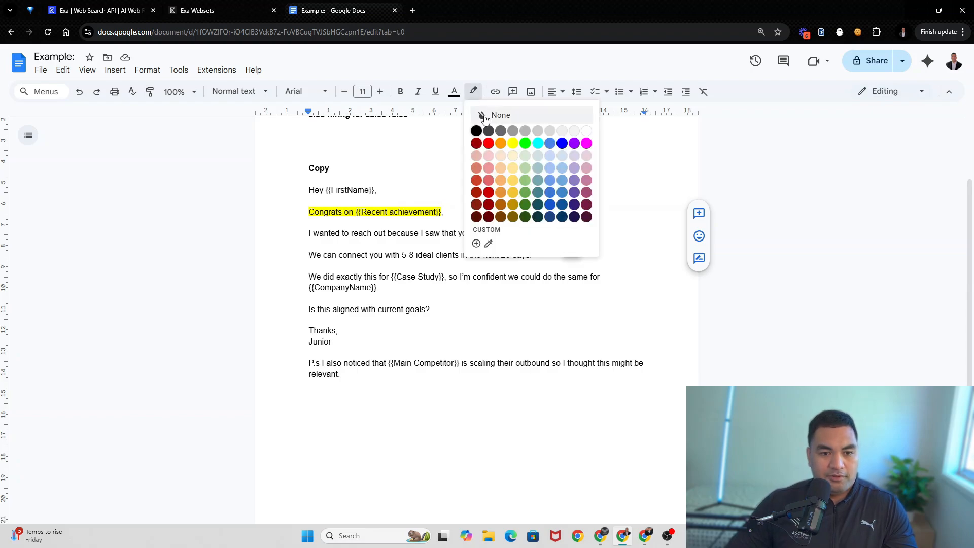
{"action": "left_click", "coordinate": [514, 144]}
{"action": "left_click", "coordinate": [341, 276]}
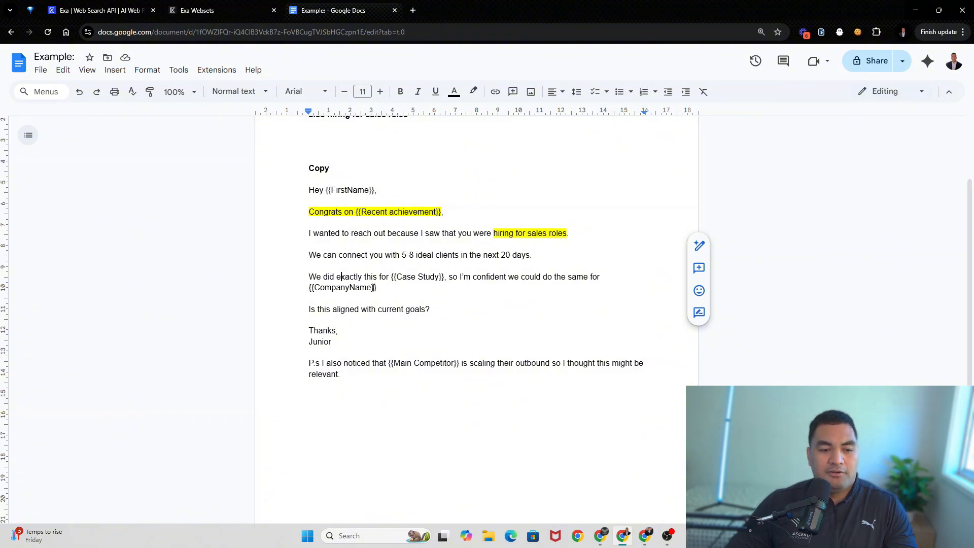
Highlight the {{CompanyName}} placeholder in the case study sentence in yellow
{"action": "left_click_drag", "start_coordinate": [310, 293], "coordinate": [373, 293]}
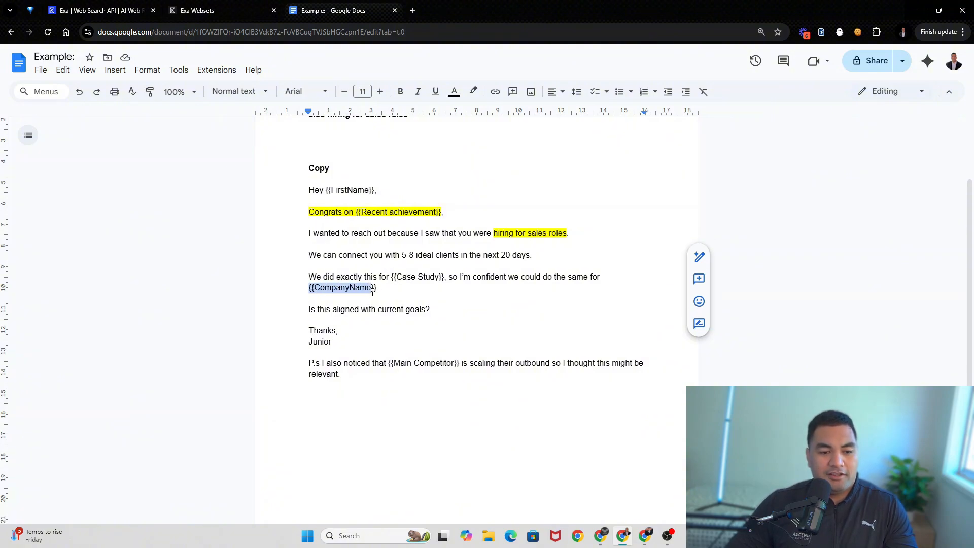
{"action": "left_click", "coordinate": [356, 288]}
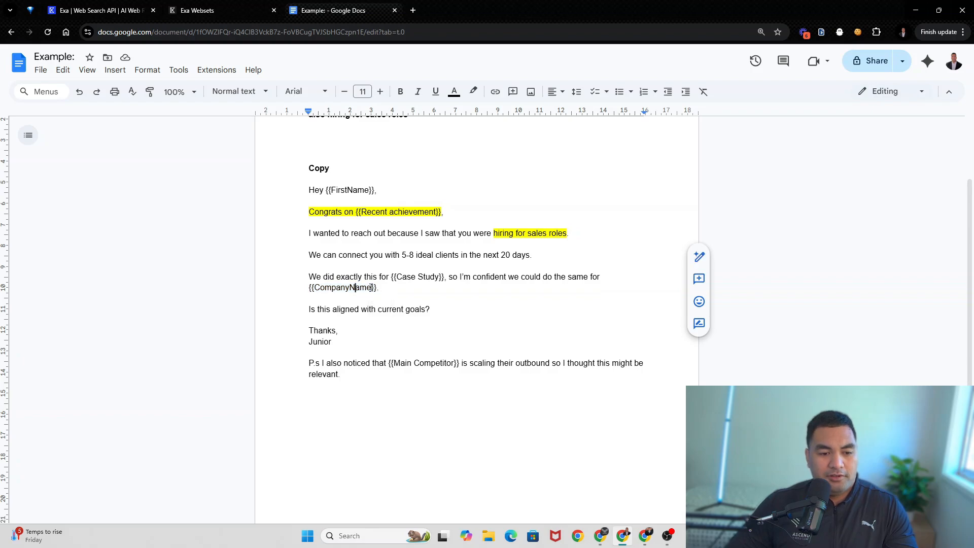
{"action": "left_click_drag", "start_coordinate": [377, 288], "coordinate": [301, 289]}
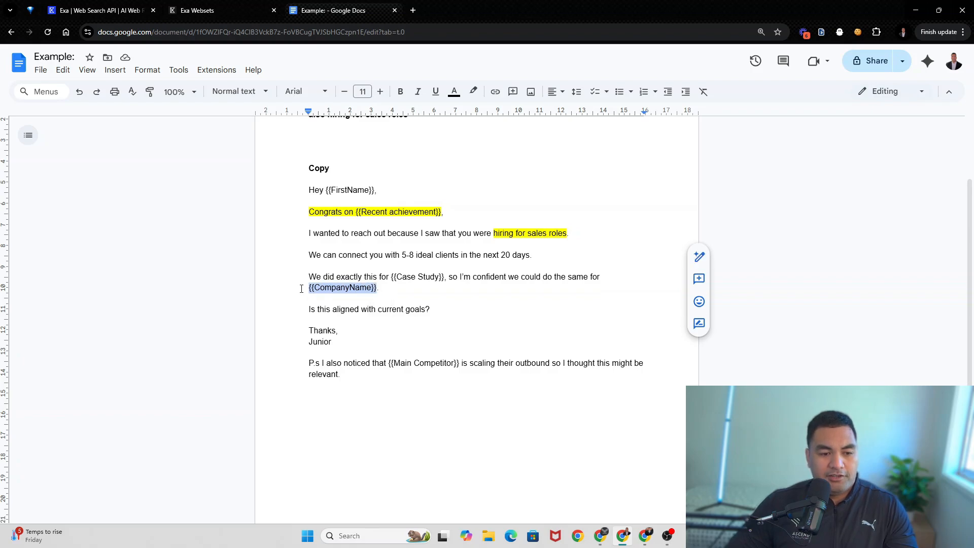
{"action": "left_click", "coordinate": [474, 92]}
{"action": "left_click", "coordinate": [514, 145]}
{"action": "left_click", "coordinate": [433, 293]}
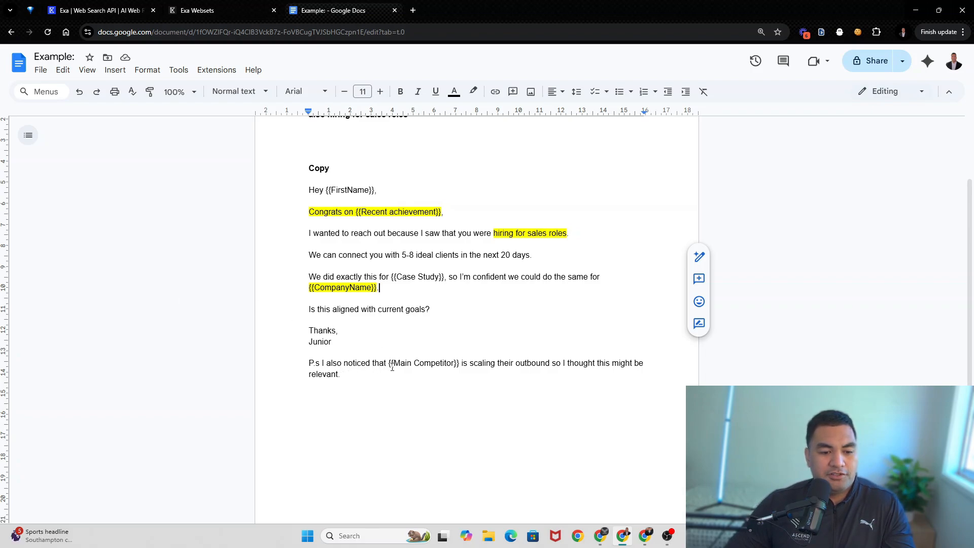
Highlight the {{Main Competitor}} placeholder in the P.S. line in yellow
{"action": "left_click_drag", "start_coordinate": [391, 365], "coordinate": [463, 366]}
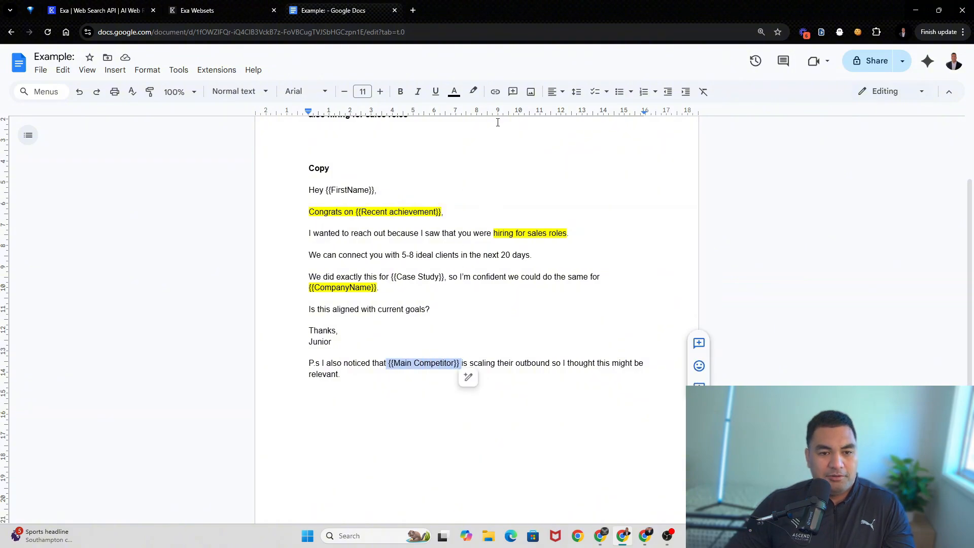
{"action": "left_click", "coordinate": [474, 91]}
{"action": "left_click", "coordinate": [514, 143]}
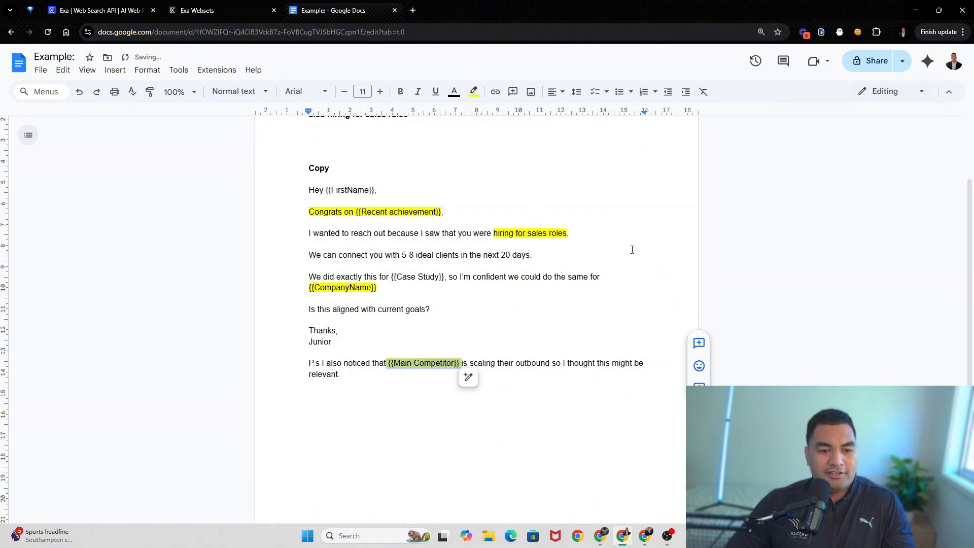
{"action": "left_click", "coordinate": [565, 305]}
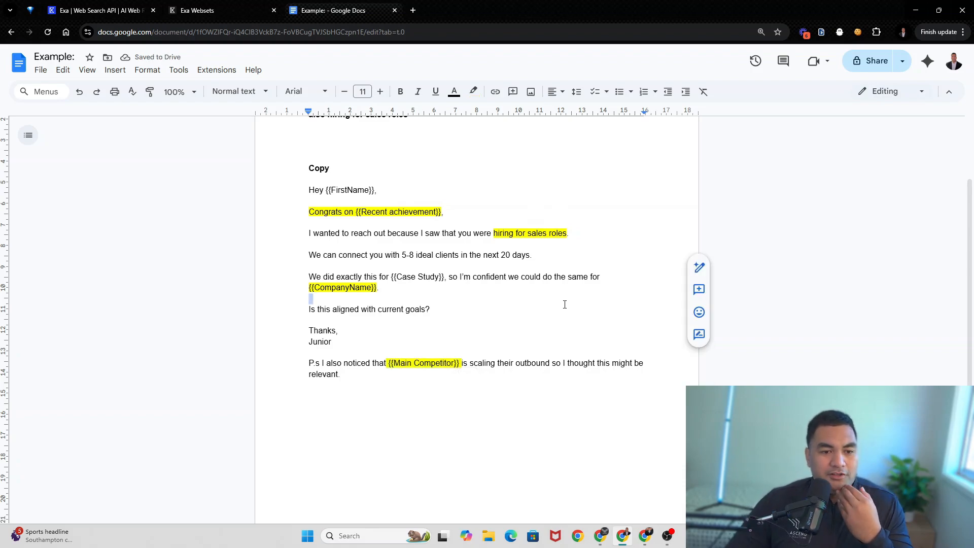
Copy the ICP sentence about US tech startups, without its quotation marks, from the document into the Exa Websets search query
{"action": "scroll", "coordinate": [565, 301], "scroll_direction": "up", "scroll_amount": 1}
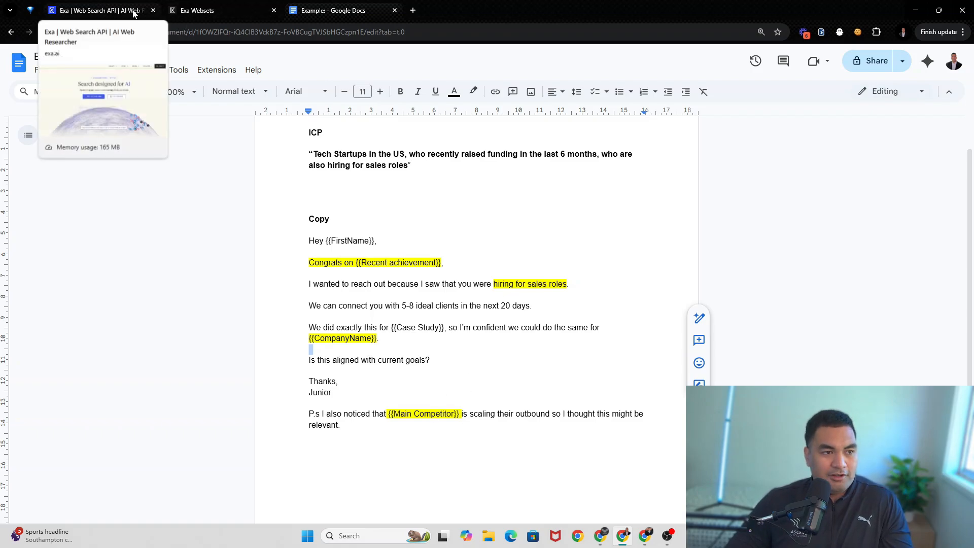
{"action": "left_click", "coordinate": [212, 7]}
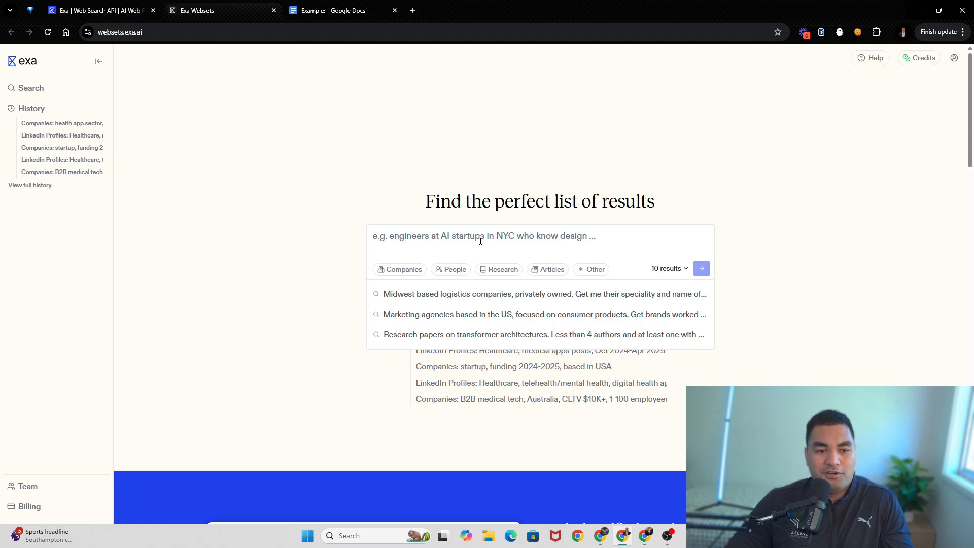
{"action": "left_click", "coordinate": [311, 12]}
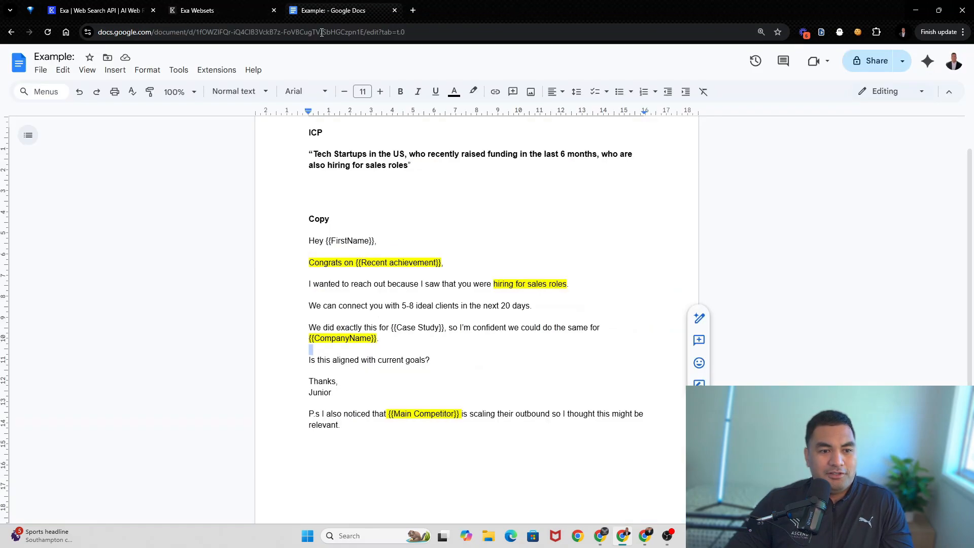
{"action": "scroll", "coordinate": [399, 182], "scroll_direction": "up", "scroll_amount": 2}
{"action": "left_click_drag", "start_coordinate": [406, 217], "coordinate": [314, 207]}
{"action": "key", "text": "ctrl+c"}
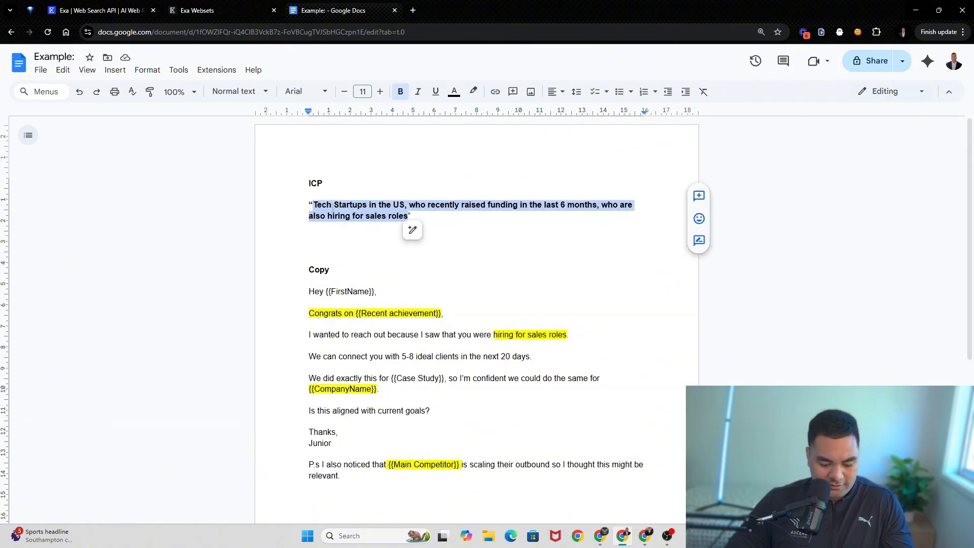
{"action": "left_click", "coordinate": [203, 12]}
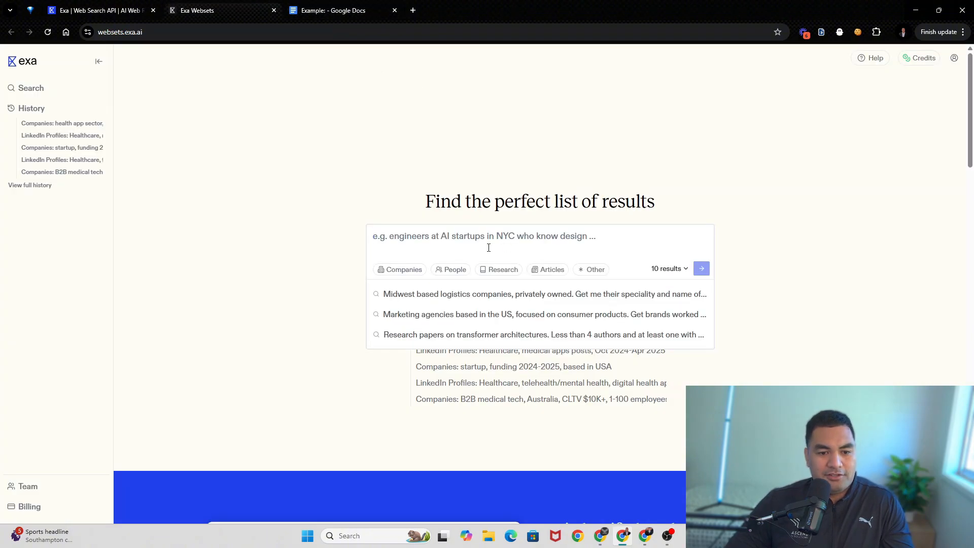
{"action": "key", "text": "ctrl+v"}
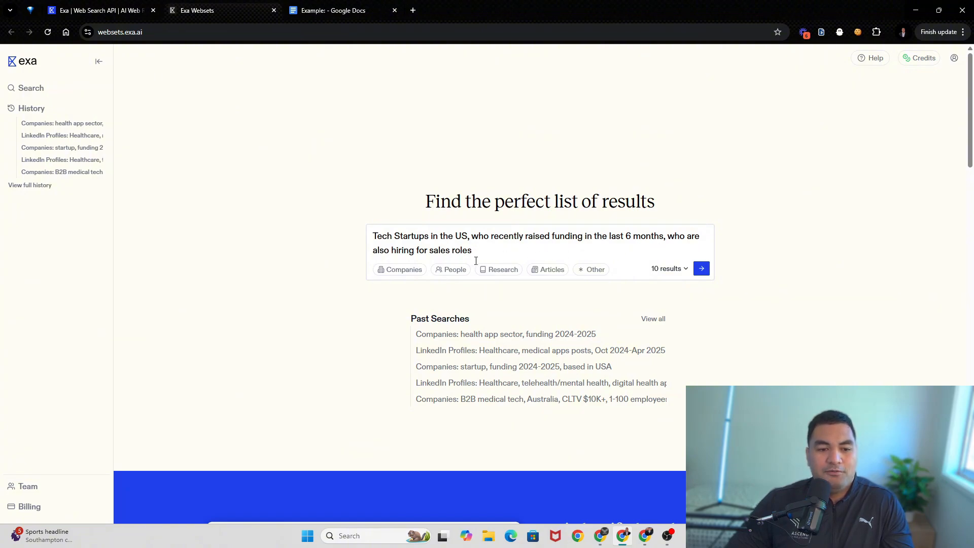
Generate the search criteria from the query and run the Companies search for 10 results, looking through the resulting list
{"action": "left_click", "coordinate": [702, 269]}
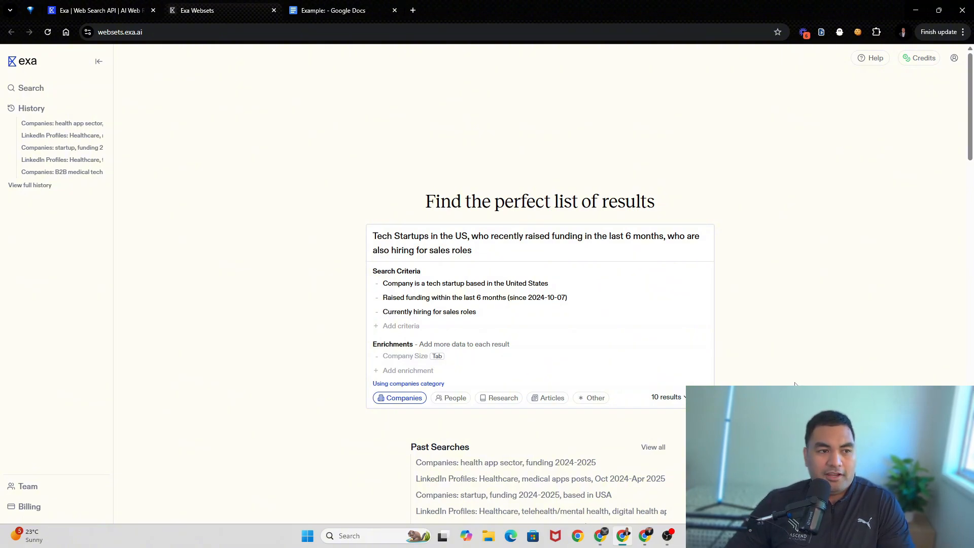
{"action": "key", "text": "Return"}
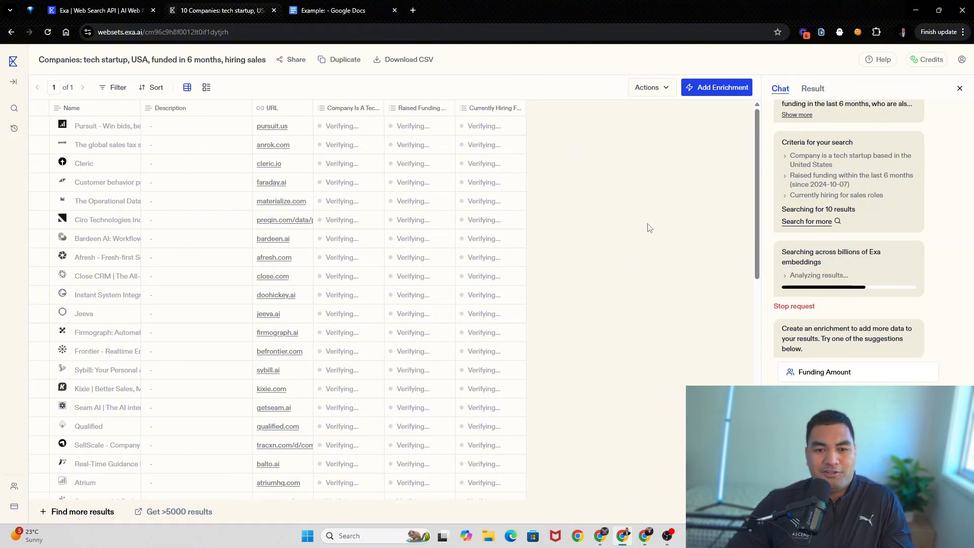
{"action": "scroll", "coordinate": [560, 284], "scroll_direction": "down", "scroll_amount": 3}
{"action": "scroll", "coordinate": [558, 284], "scroll_direction": "up", "scroll_amount": 3}
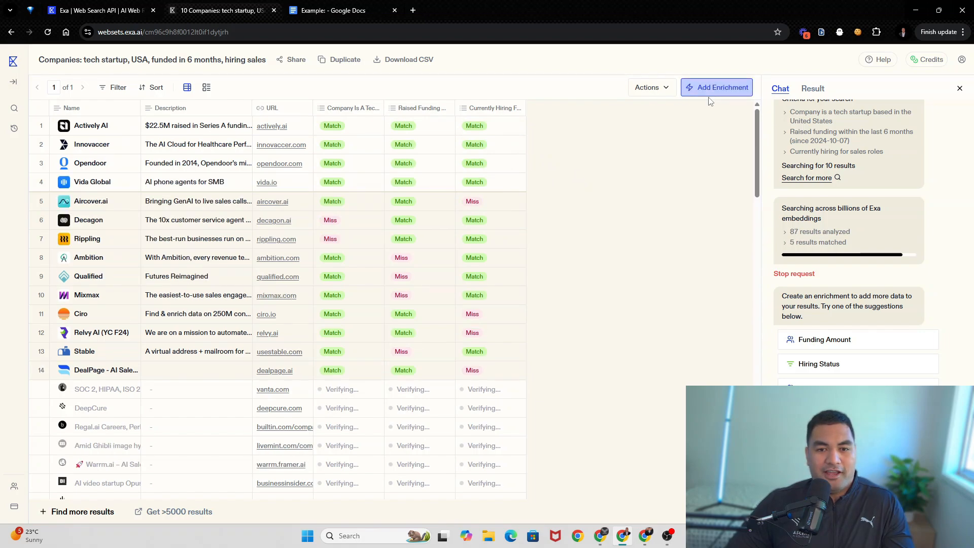
Review the highlighted placeholders of the email template in the Google Docs document and return to the Websets company results
{"action": "left_click", "coordinate": [314, 10]}
{"action": "scroll", "coordinate": [387, 226], "scroll_direction": "down", "scroll_amount": 2}
{"action": "left_click", "coordinate": [349, 239]}
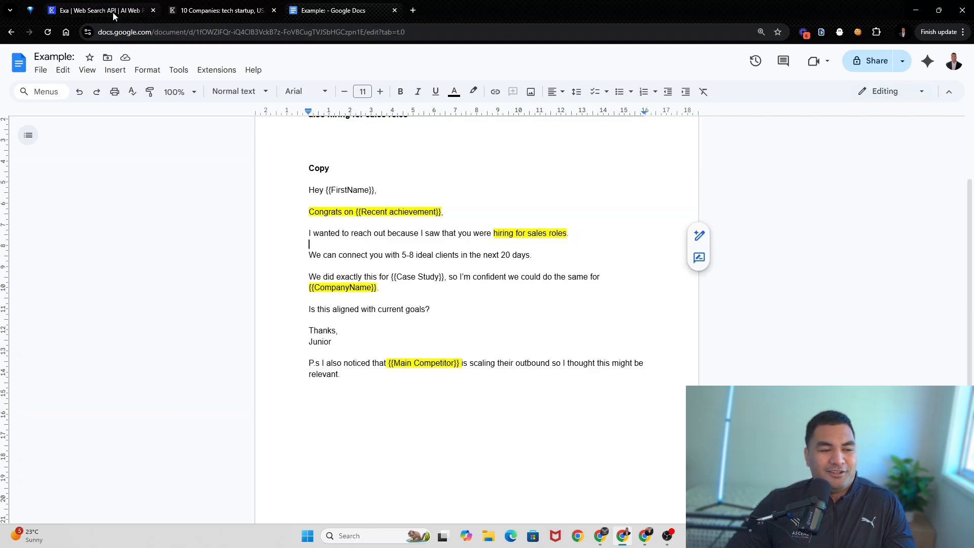
{"action": "left_click", "coordinate": [218, 10]}
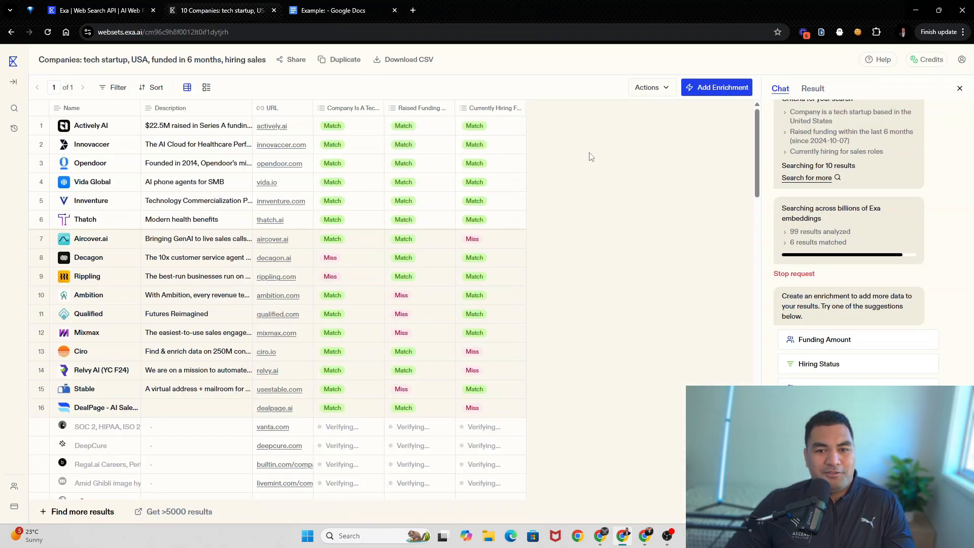
Start a custom enrichment with the column name "Congratulations on a recent achievement"
{"action": "left_click", "coordinate": [720, 90]}
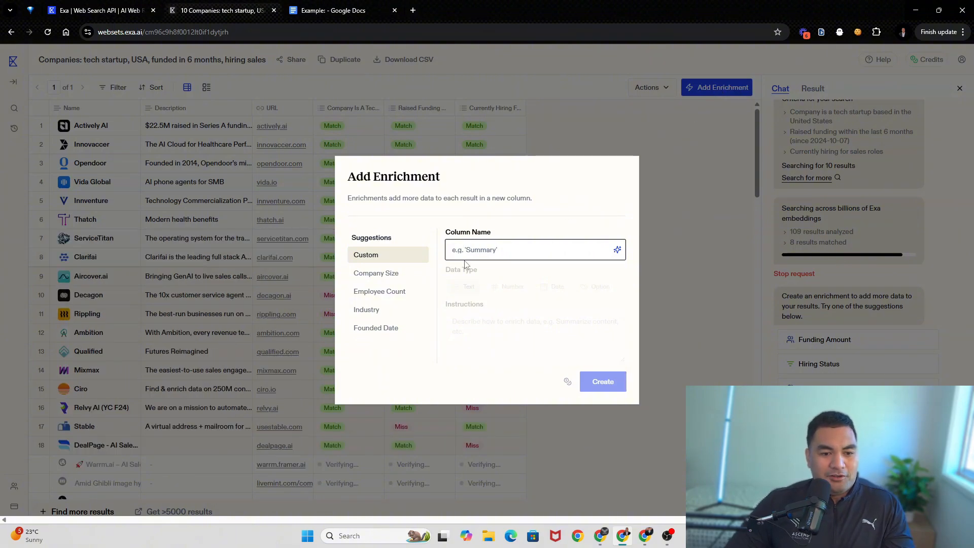
{"action": "left_click", "coordinate": [688, 188]}
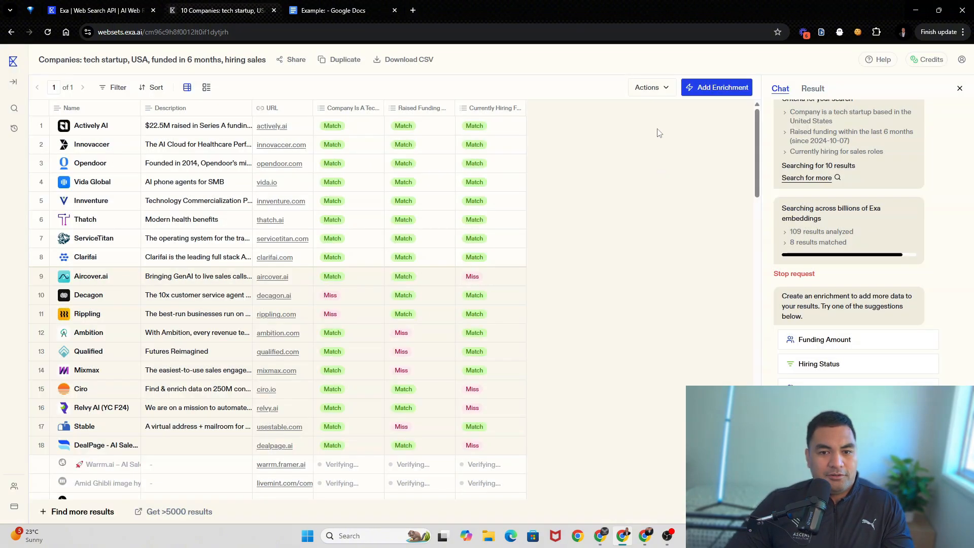
{"action": "left_click", "coordinate": [703, 91]}
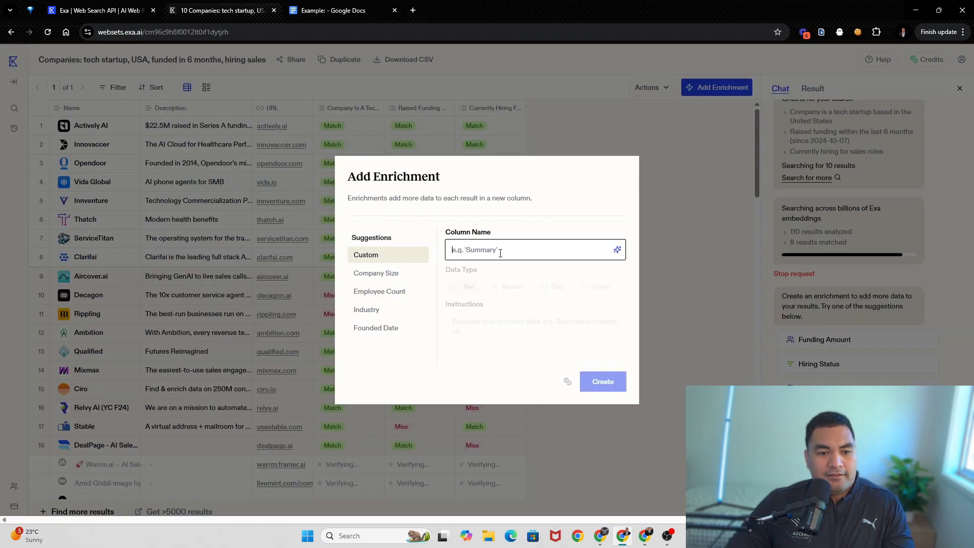
{"action": "type", "text": "sd"}
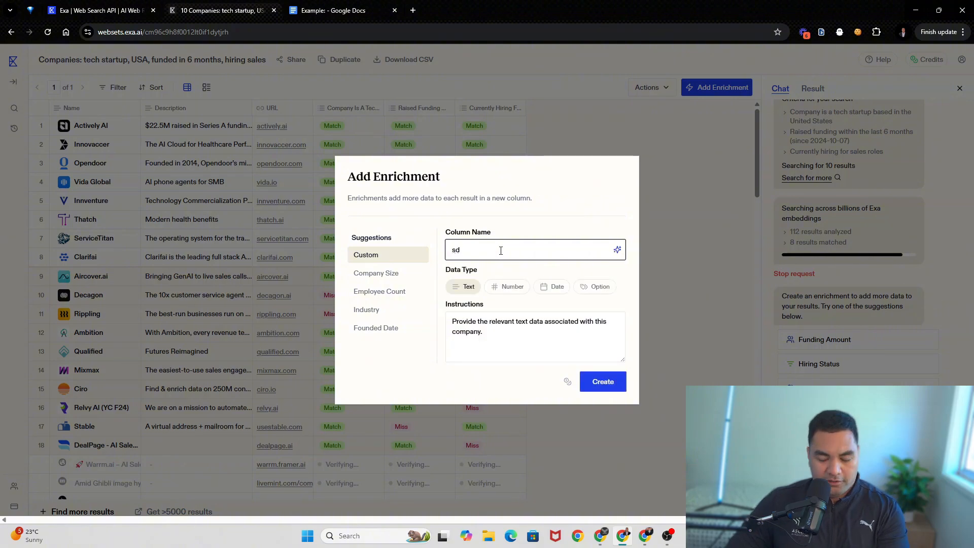
{"action": "key", "text": "BackSpace"}
{"action": "key", "text": "BackSpace"}
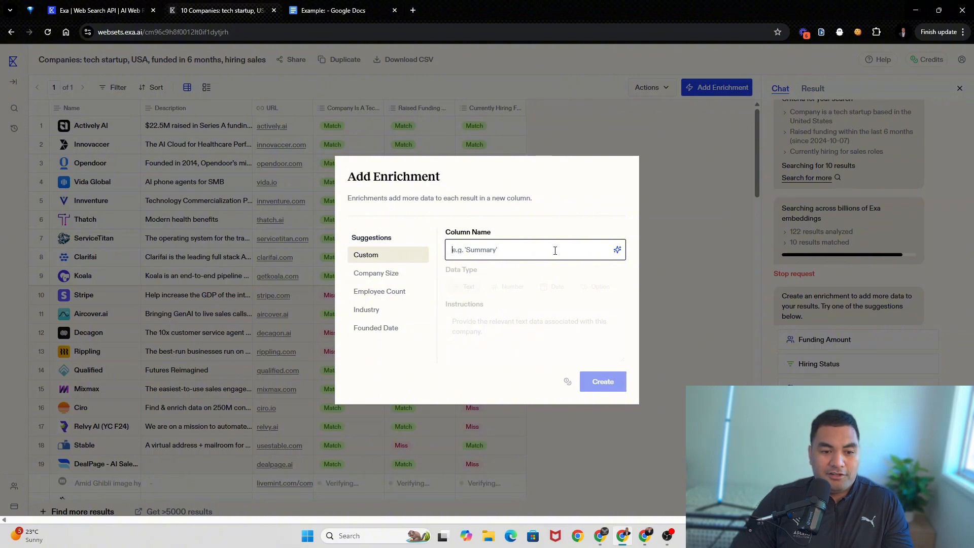
{"action": "type", "text": "Con"}
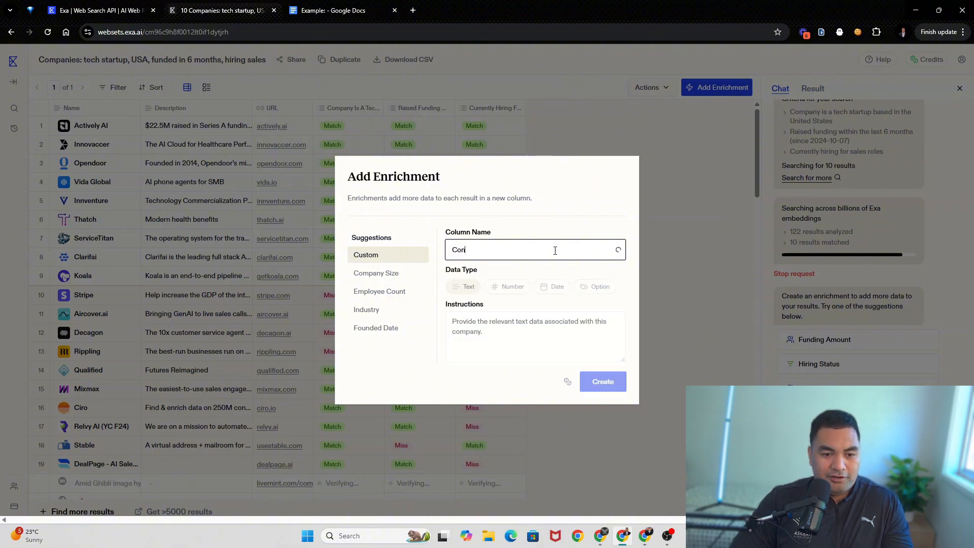
{"action": "type", "text": "grautu"}
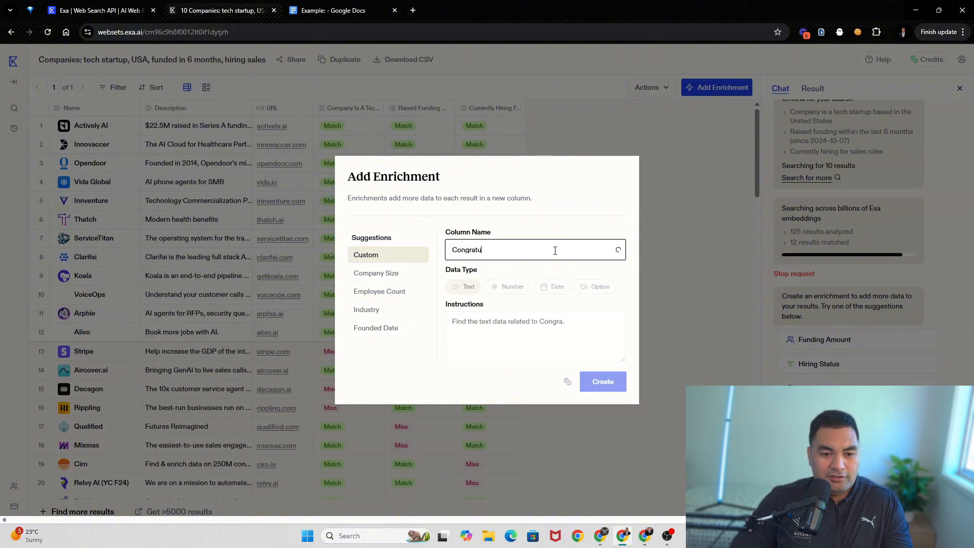
{"action": "type", "text": "l"}
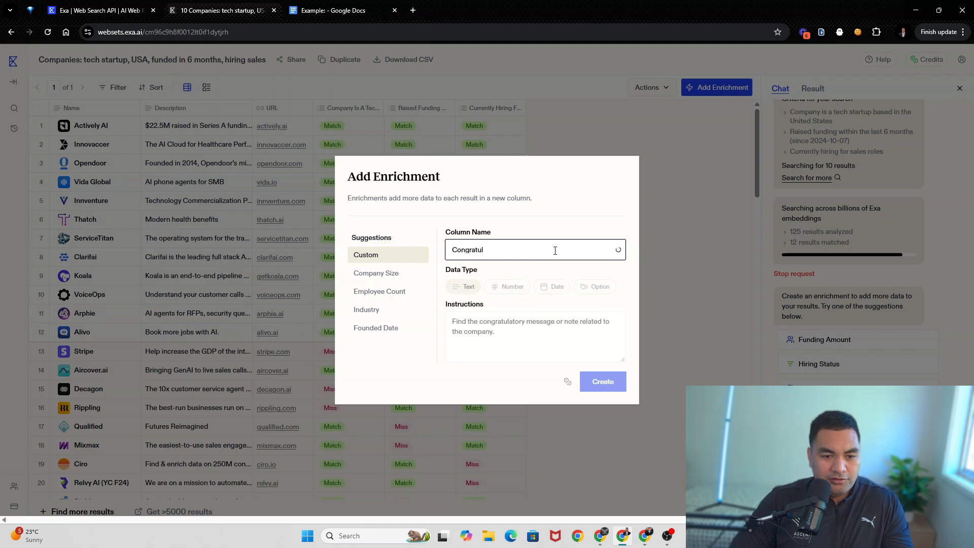
{"action": "type", "text": "ations on"}
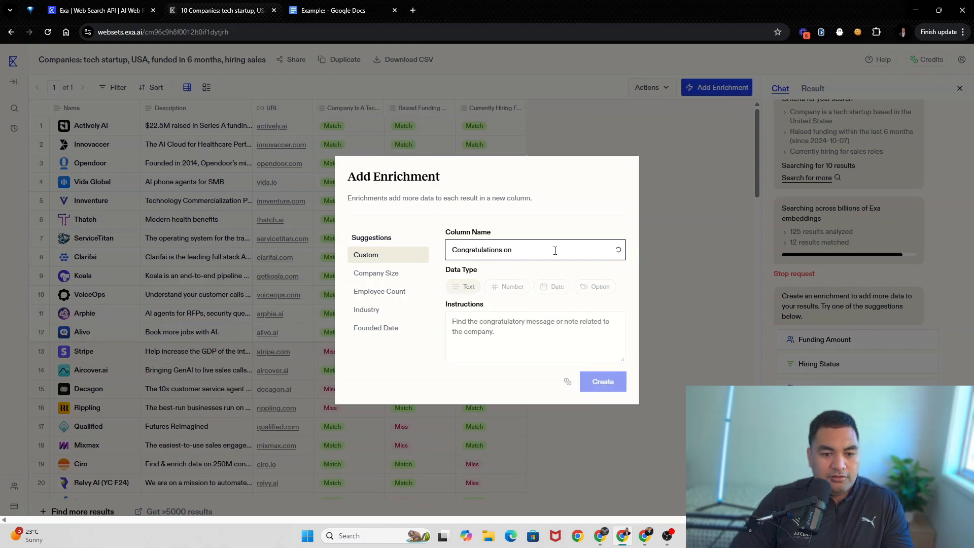
{"action": "type", "text": " a rece"}
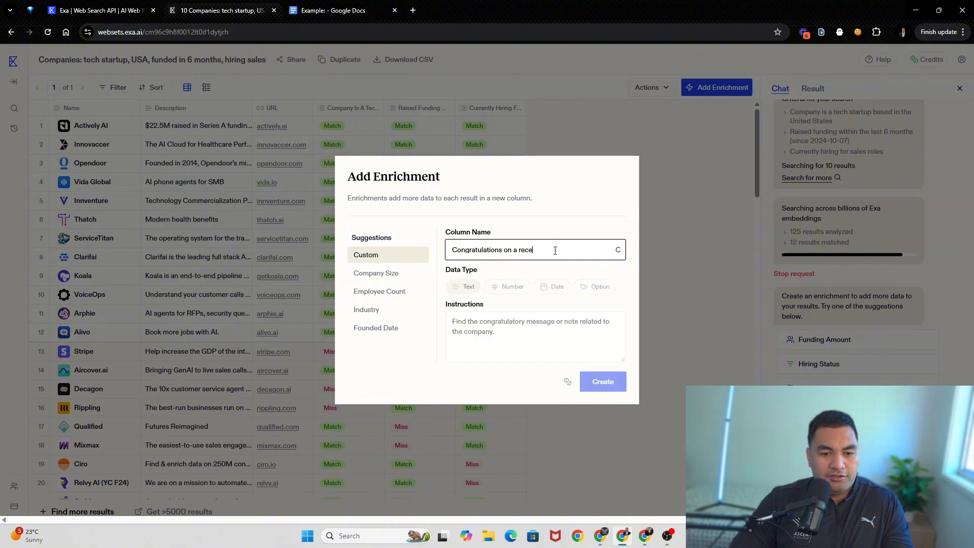
{"action": "type", "text": "nt achievement"}
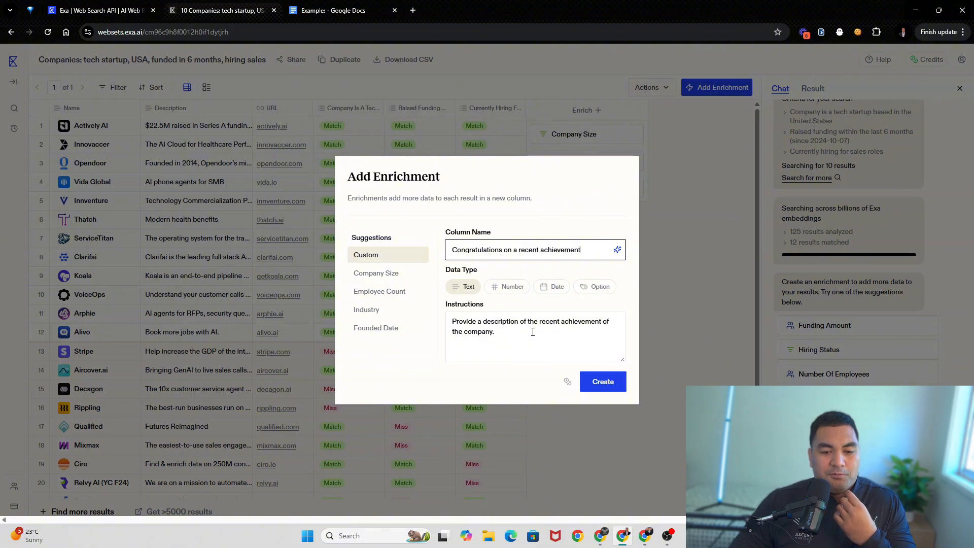
Extend the enrichment instructions' sentence with "and write a 1 sentence congrats line commending them on the achievement."
{"action": "left_click", "coordinate": [503, 334]}
{"action": "key", "text": "BackSpace"}
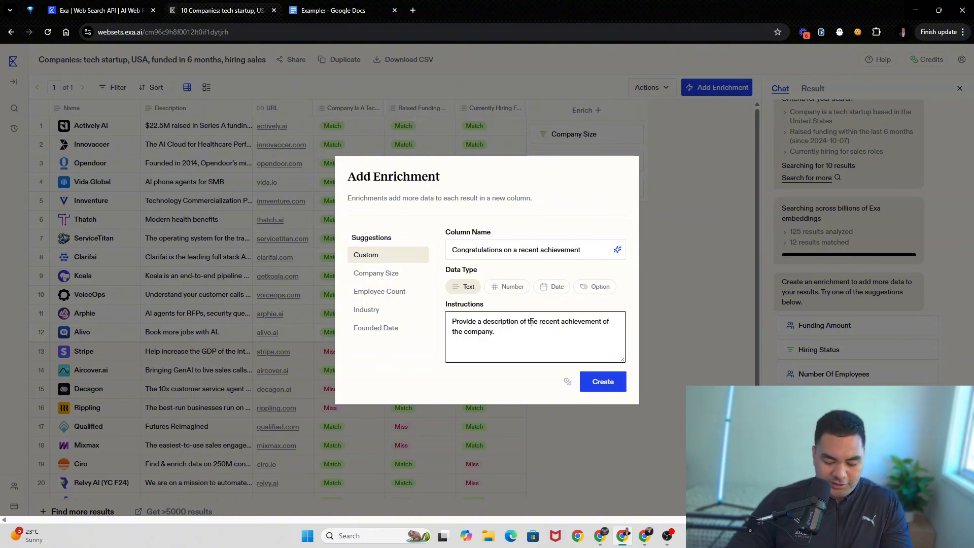
{"action": "type", "text": "and"}
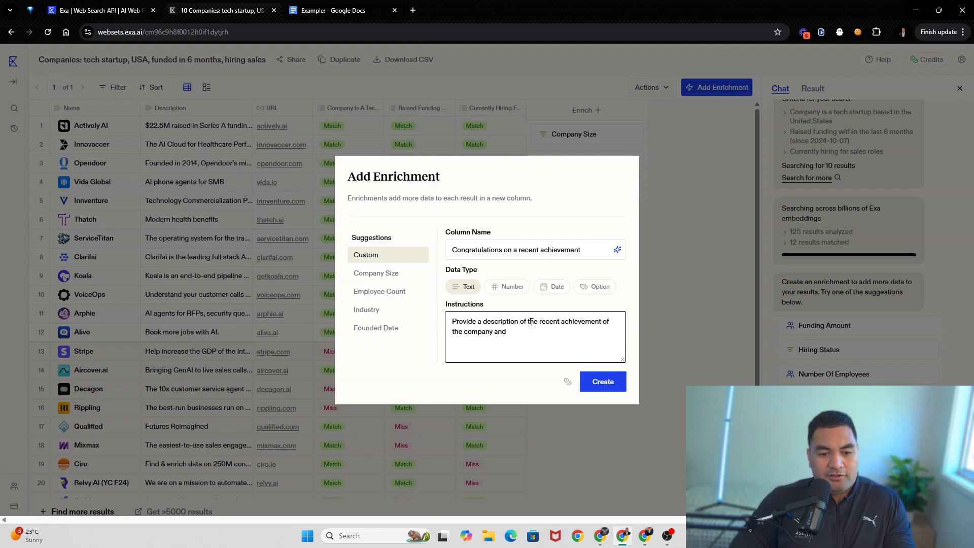
{"action": "type", "text": " write a 1 sentec"}
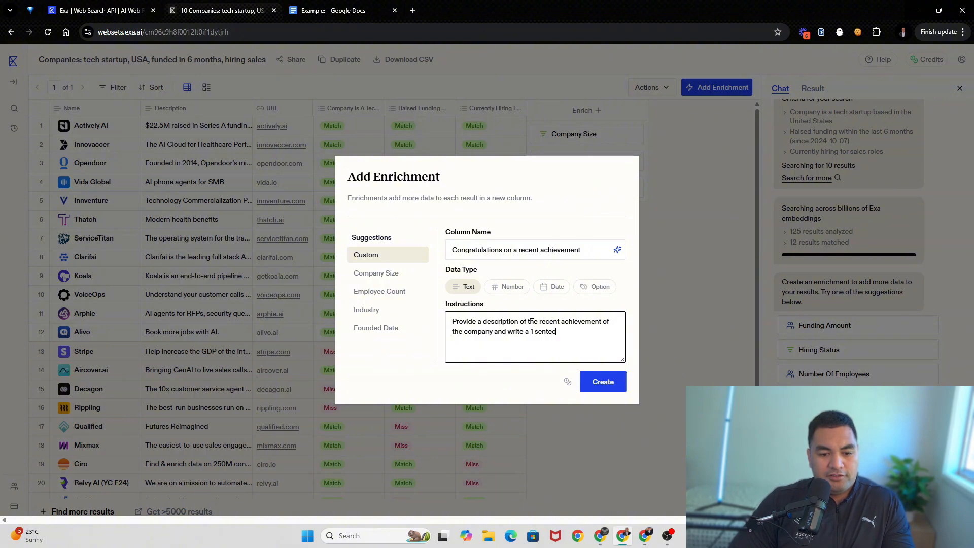
{"action": "key", "text": "BackSpace"}
{"action": "type", "text": "nce congrats line"}
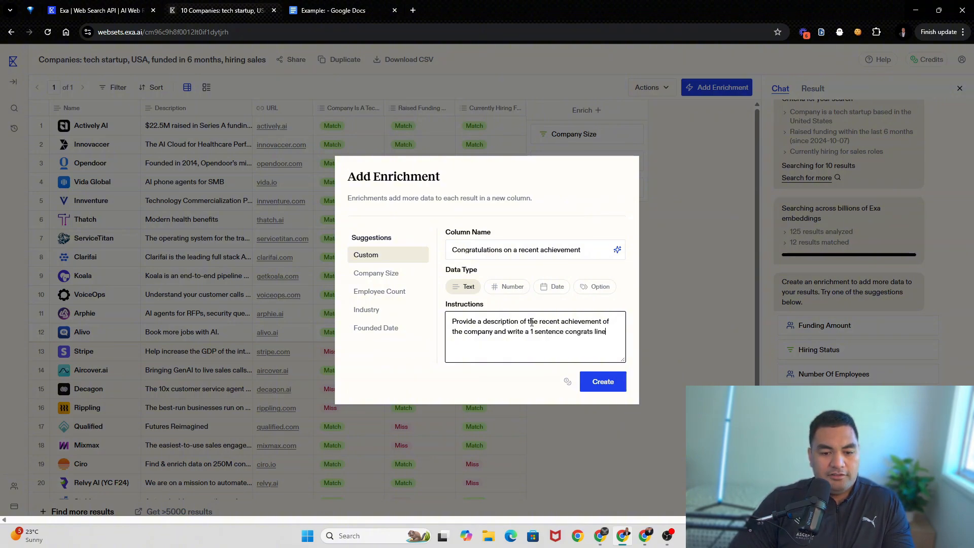
{"action": "type", "text": " commending them on the ac"}
{"action": "type", "text": "hivement."}
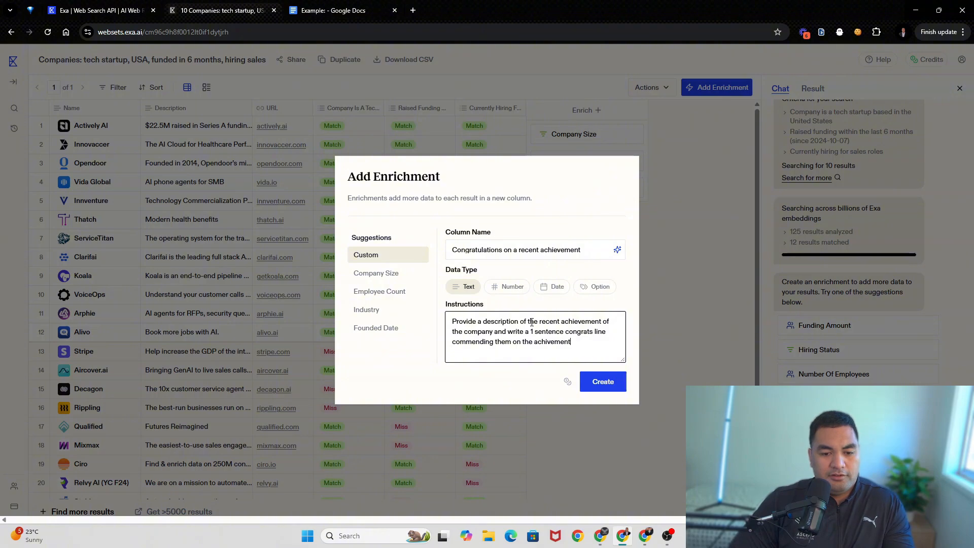
{"action": "key", "text": "BackSpace"}
{"action": "key", "text": "BackSpace"}
{"action": "key", "text": "BackSpace"}
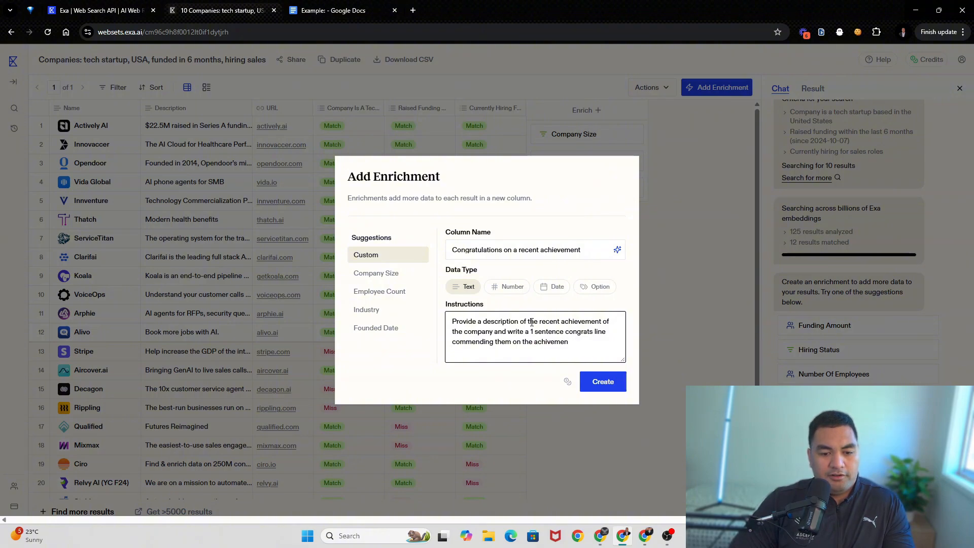
{"action": "key", "text": "BackSpace"}
{"action": "key", "text": "BackSpace"}
{"action": "key", "text": "BackSpace"}
{"action": "type", "text": "vemen"}
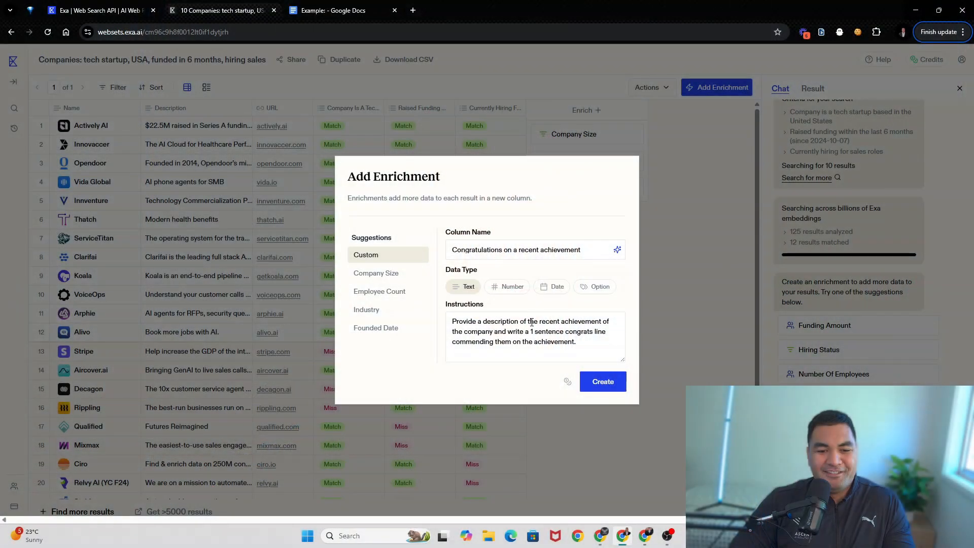
Add "Use the word Congrats. Never say "Congratulations" to the end of the instructions and create the enrichment
{"action": "left_click", "coordinate": [596, 341]}
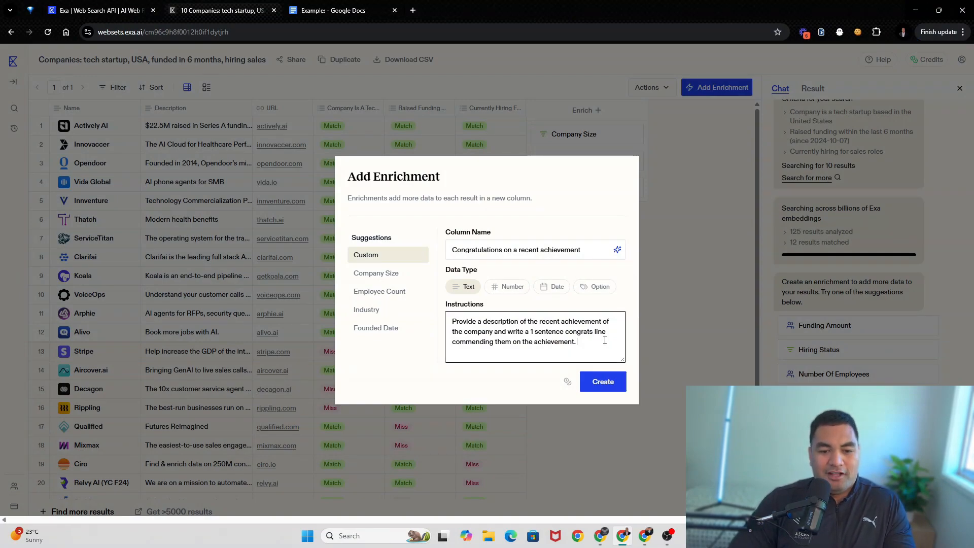
{"action": "type", "text": "Use the word"}
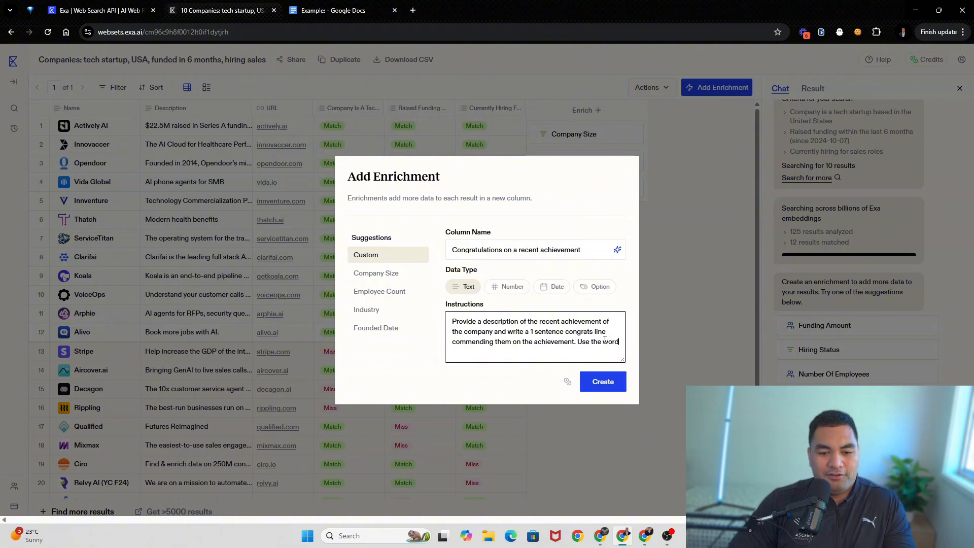
{"action": "type", "text": " Congrat"}
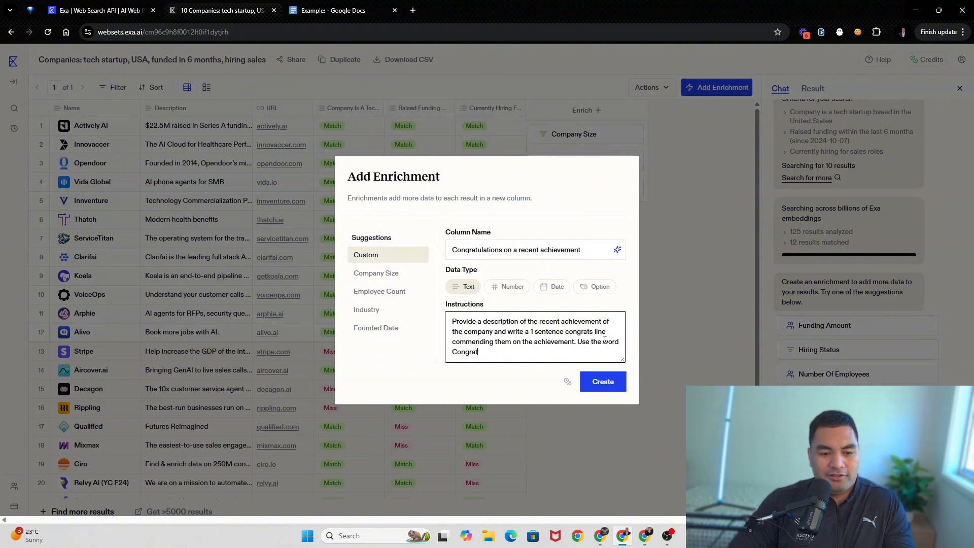
{"action": "type", "text": "s. Never say"}
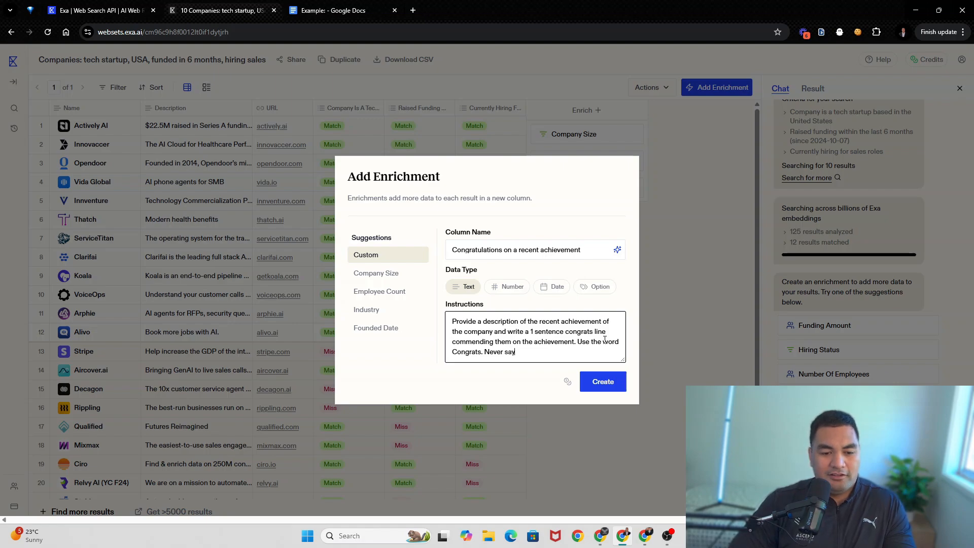
{"action": "type", "text": " \"Congratulations"}
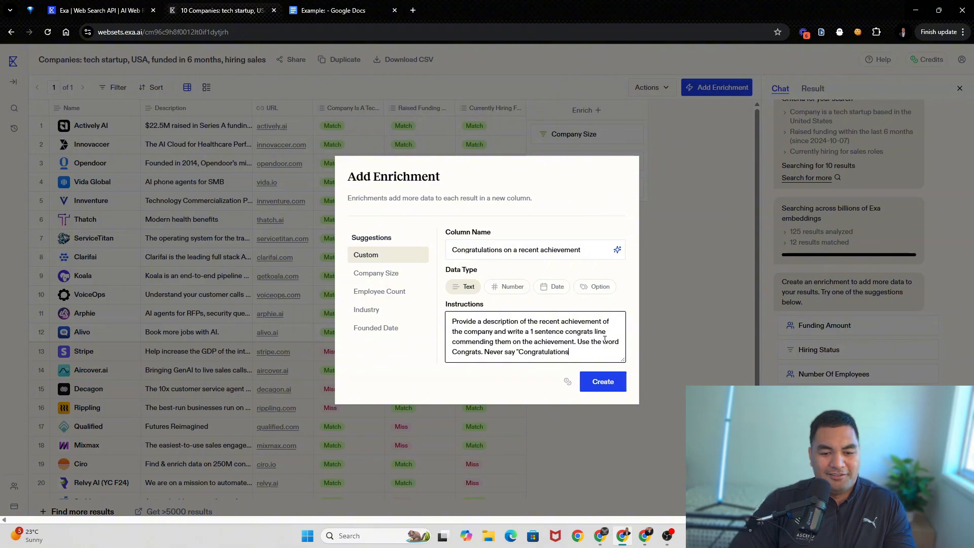
{"action": "left_click", "coordinate": [592, 384]}
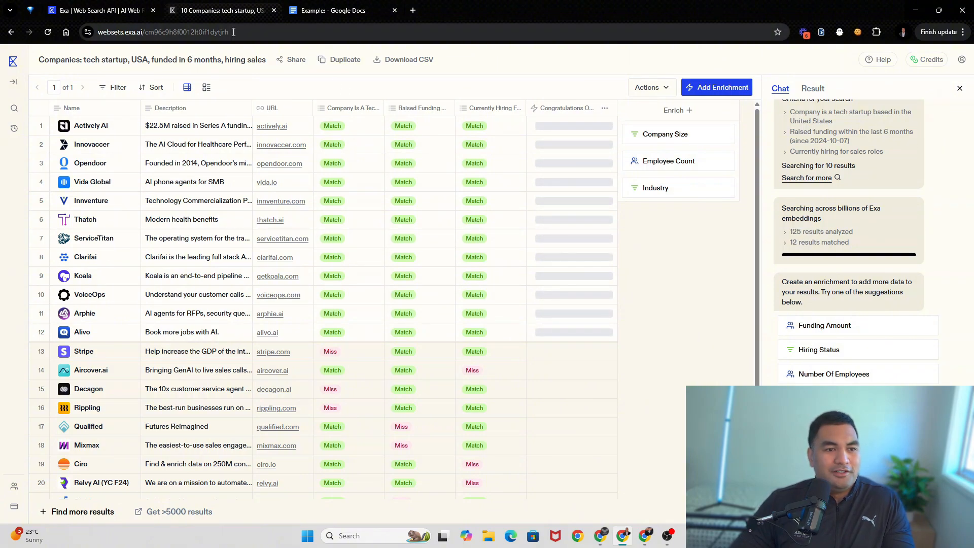
Recheck the email template's placeholders in Google Docs, closing the Exa home page along the way, and return to the Websets results
{"action": "left_click", "coordinate": [327, 11]}
{"action": "left_click", "coordinate": [407, 249]}
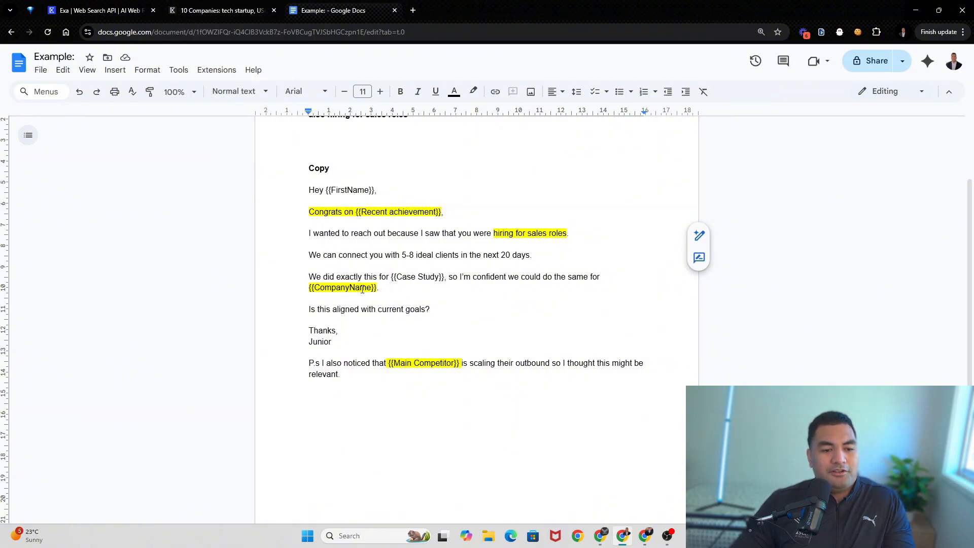
{"action": "left_click", "coordinate": [76, 11]}
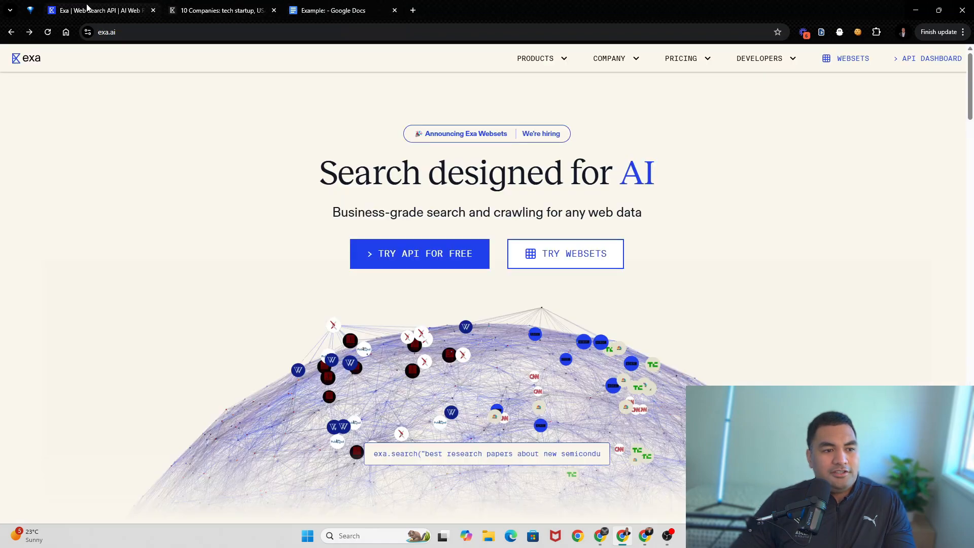
{"action": "left_click", "coordinate": [213, 11]}
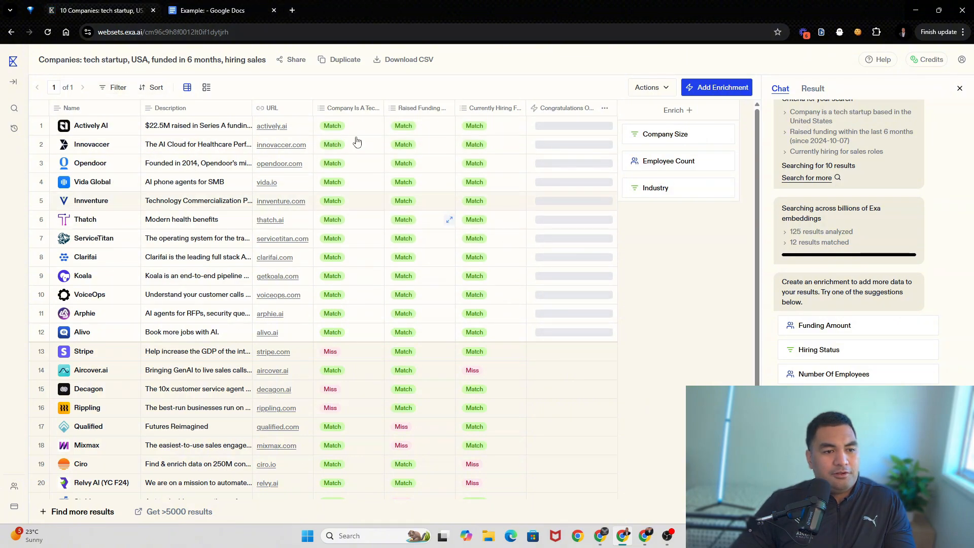
{"action": "left_click", "coordinate": [206, 12]}
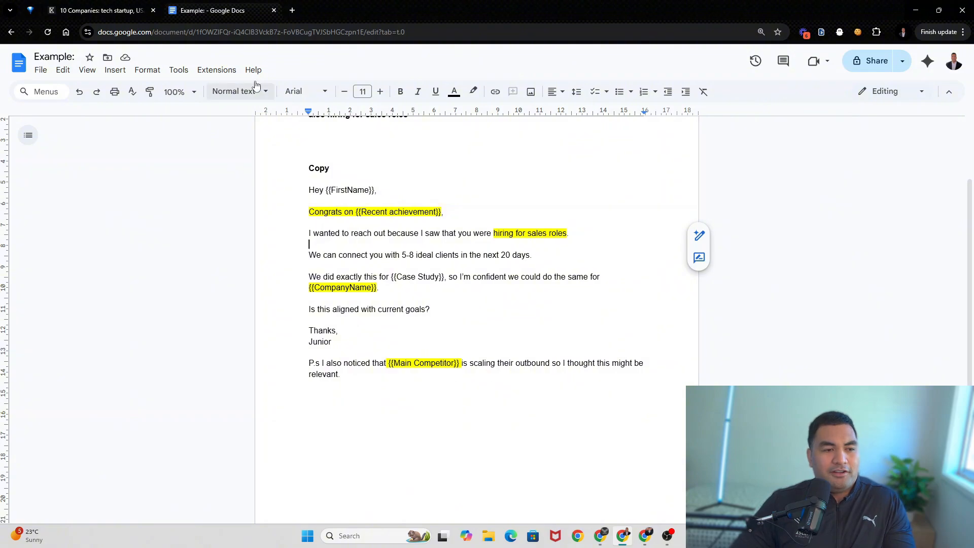
{"action": "left_click", "coordinate": [147, 13]}
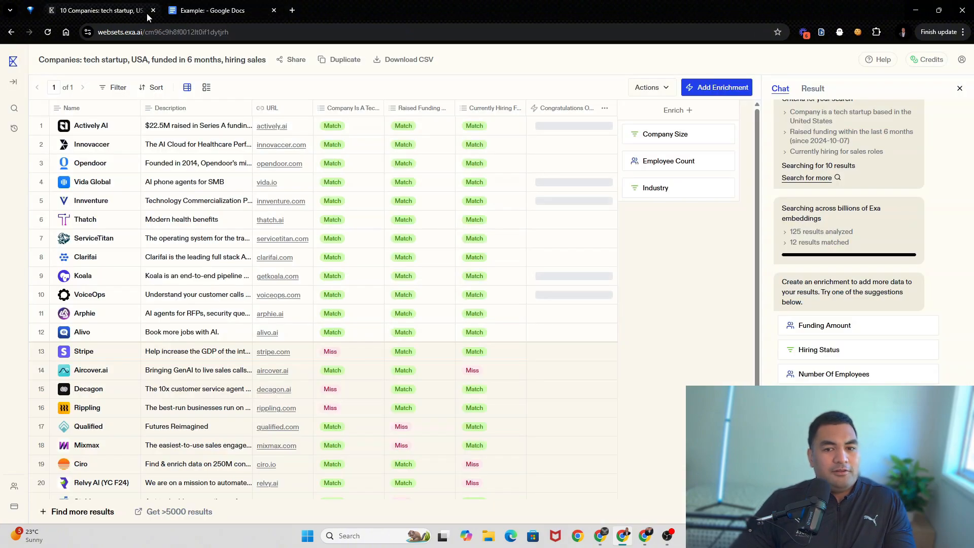
Start a custom enrichment with the column name "Main compet"
{"action": "left_click", "coordinate": [712, 89]}
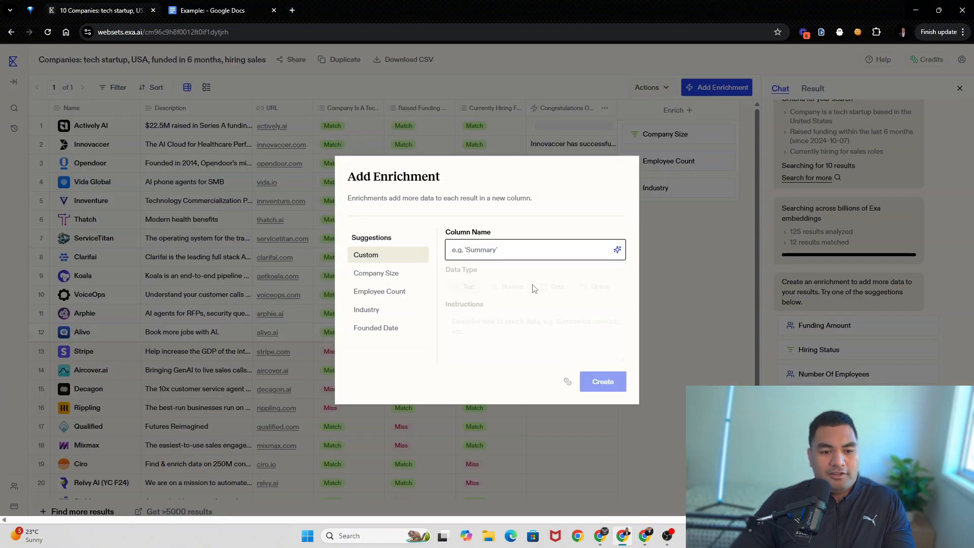
{"action": "type", "text": "Main compe"}
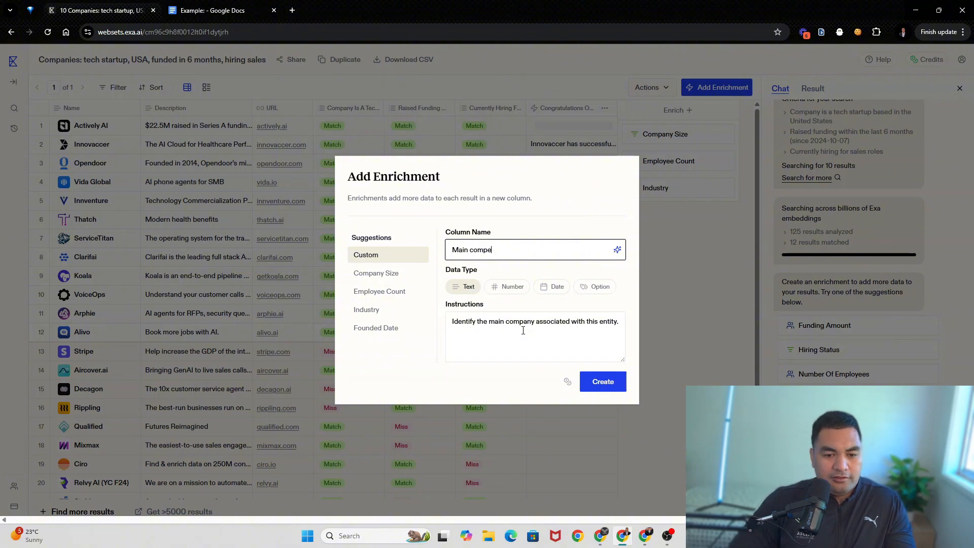
{"action": "type", "text": "t"}
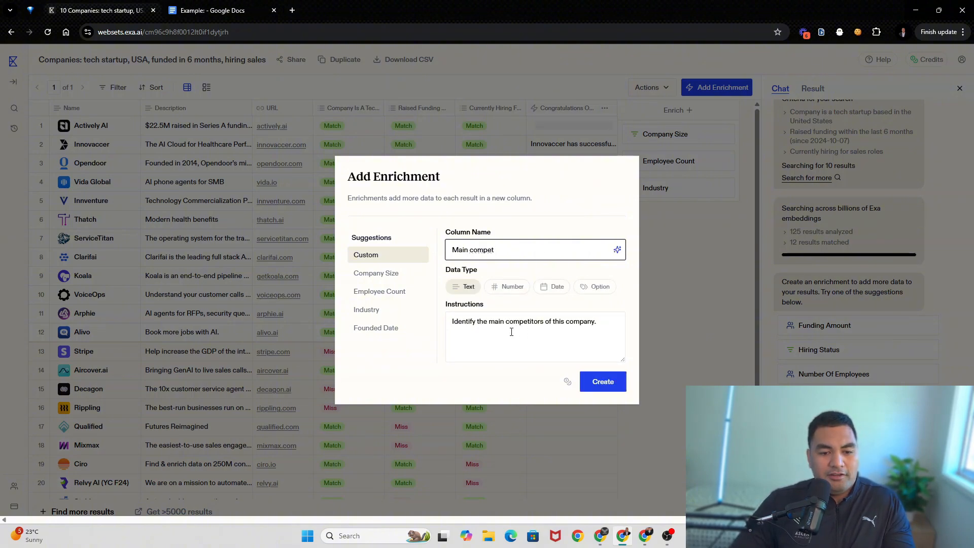
Reword the generated instructions to ask for 1 main competitor instead of several
{"action": "double_click", "coordinate": [486, 325]}
{"action": "type", "text": "1"}
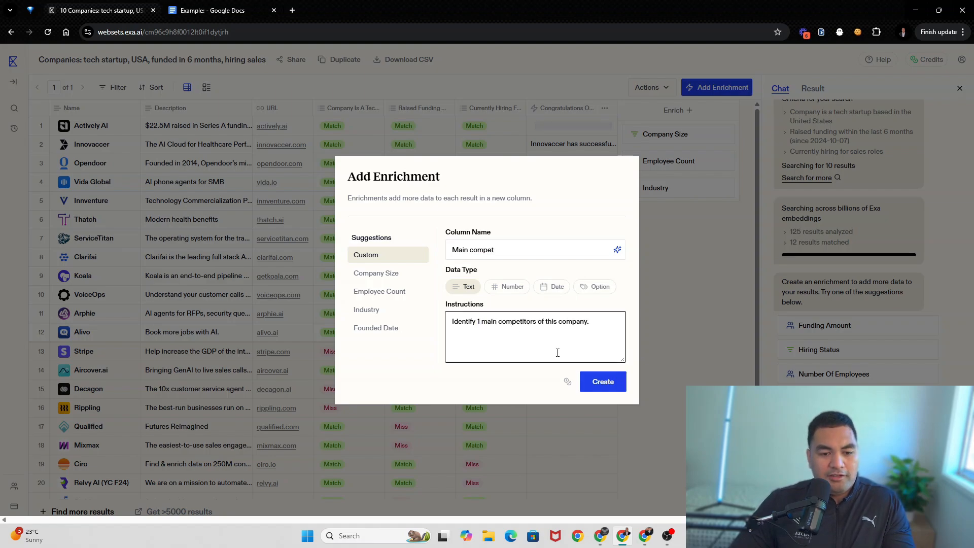
{"action": "left_click", "coordinate": [539, 321]}
{"action": "key", "text": "BackSpace"}
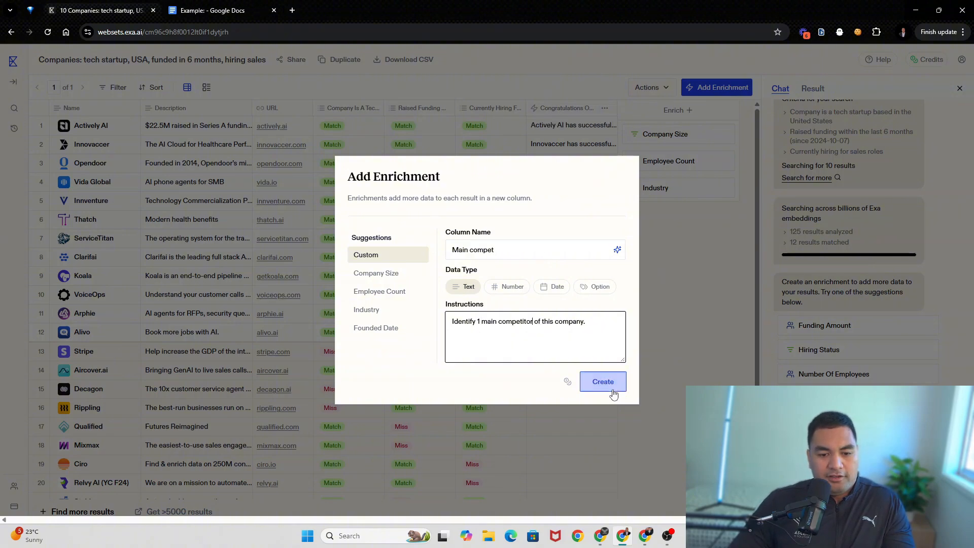
Complete the column name as "Main competitor", have the instructions identify 1 main competitor of this company, and create the enrichment
{"action": "left_click", "coordinate": [519, 250]}
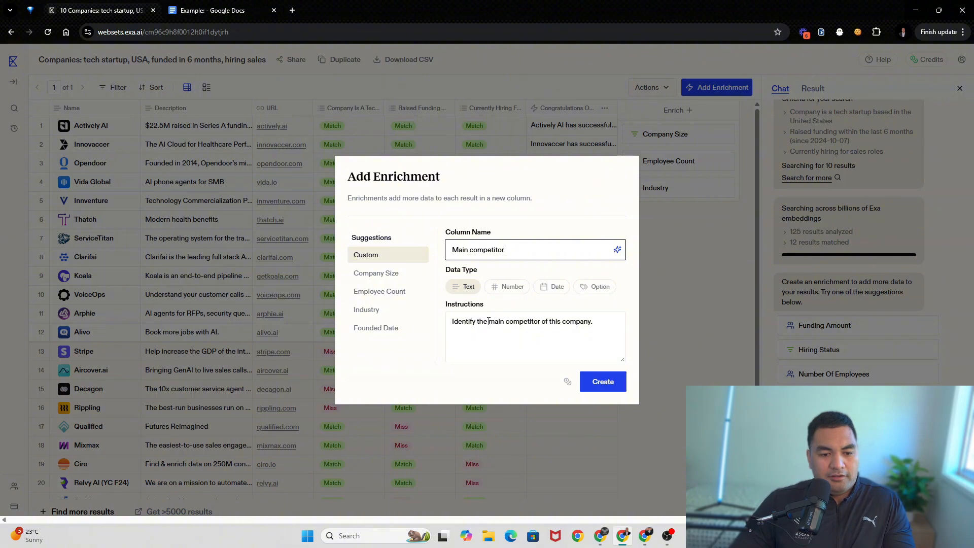
{"action": "double_click", "coordinate": [484, 322]}
{"action": "type", "text": "2"}
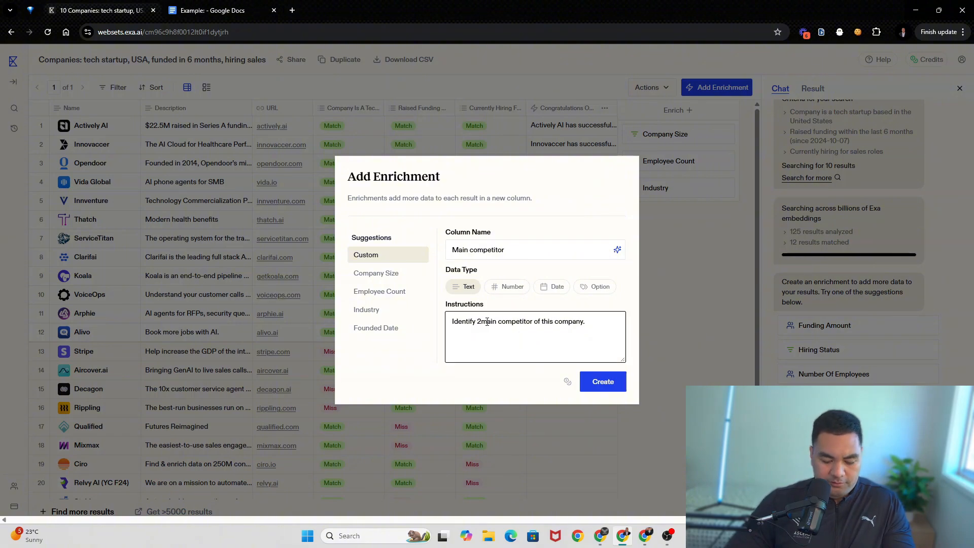
{"action": "key", "text": "BackSpace"}
{"action": "type", "text": "1"}
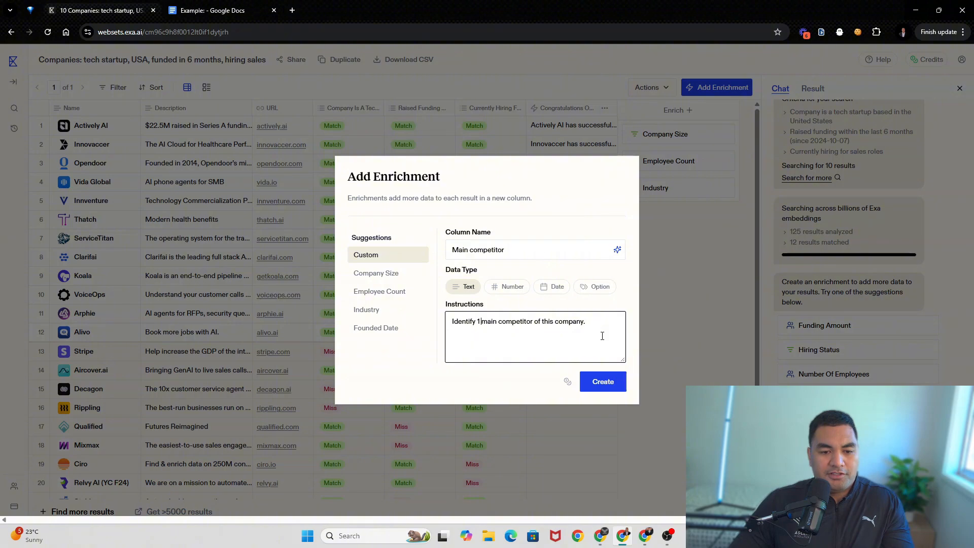
{"action": "left_click", "coordinate": [599, 380]}
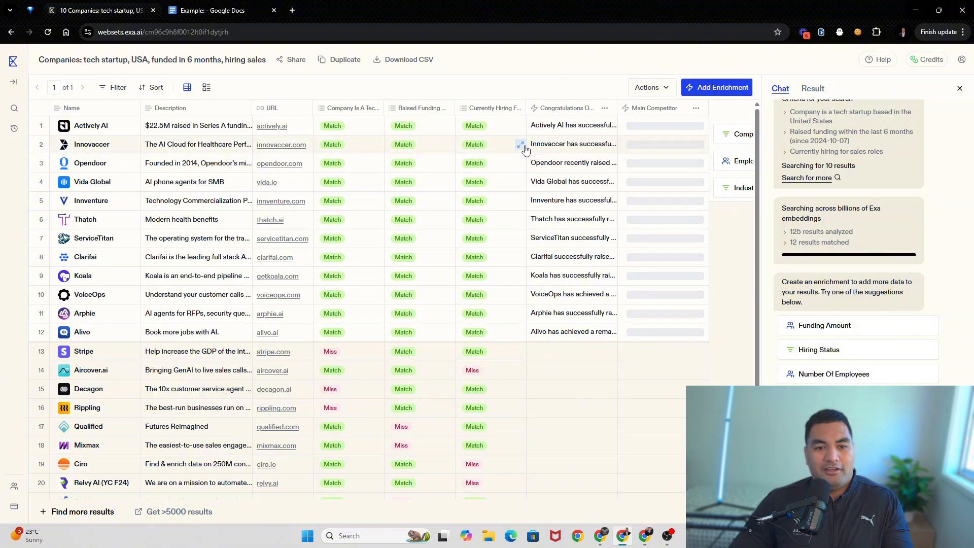
Read the full congratulations texts generated for Actively AI and Innovaccer
{"action": "left_click", "coordinate": [612, 127]}
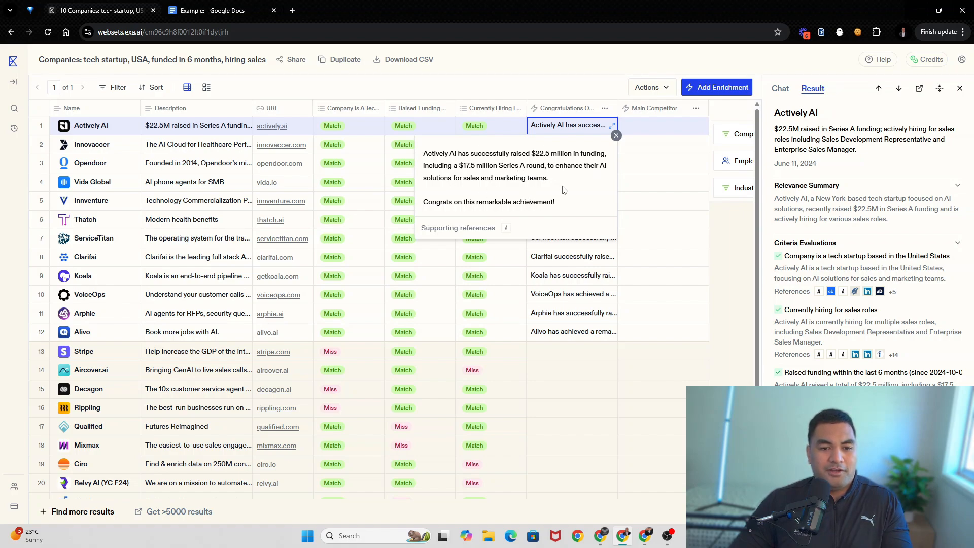
{"action": "left_click", "coordinate": [588, 391]}
{"action": "left_click", "coordinate": [558, 146]}
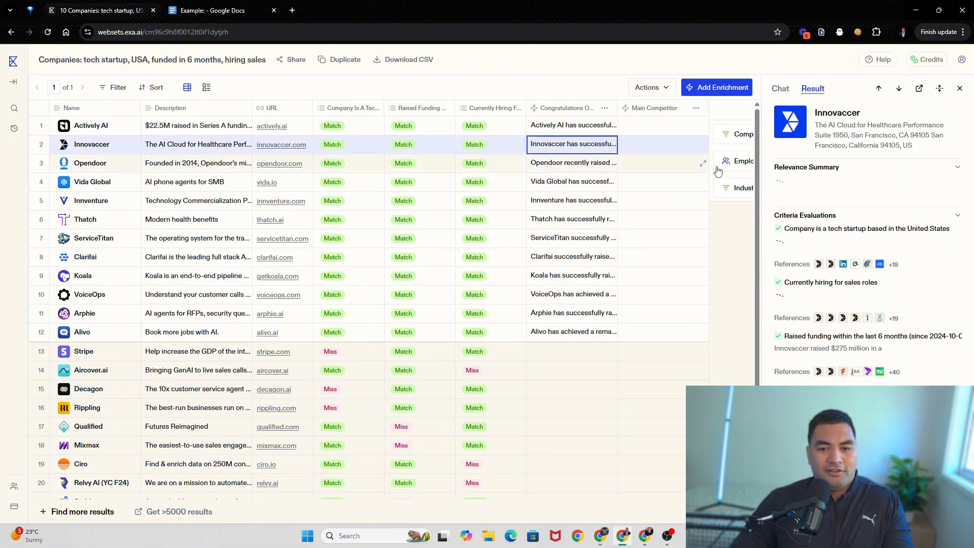
{"action": "left_click", "coordinate": [612, 146]}
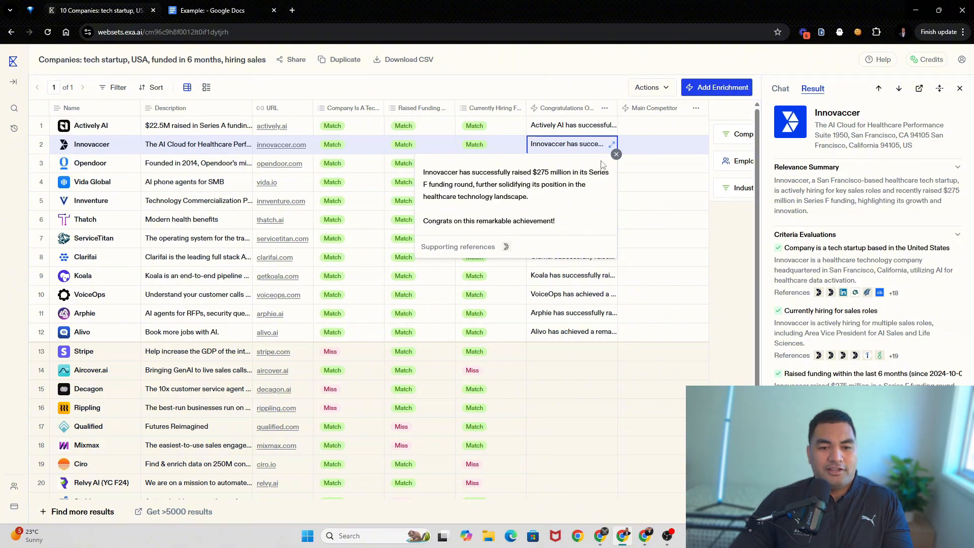
{"action": "left_click", "coordinate": [609, 393]}
{"action": "left_click", "coordinate": [613, 146]}
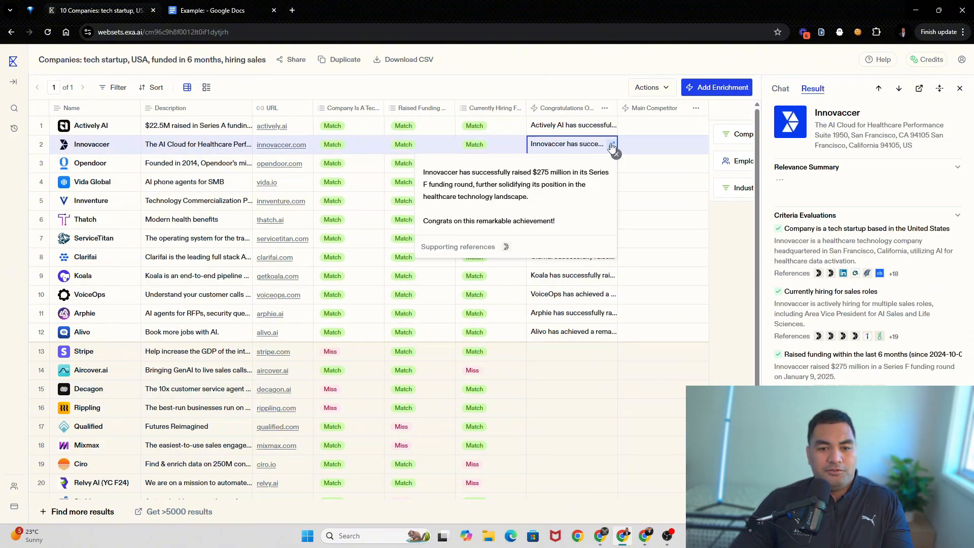
Review the congratulations column's instructions, then close the column editor and Innovaccer's expanded text
{"action": "left_click", "coordinate": [605, 108]}
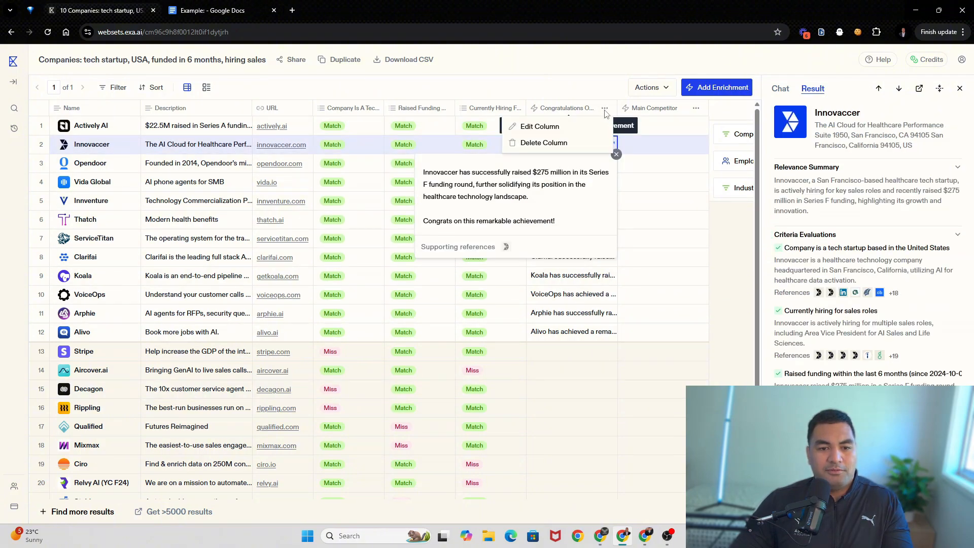
{"action": "left_click", "coordinate": [560, 128]}
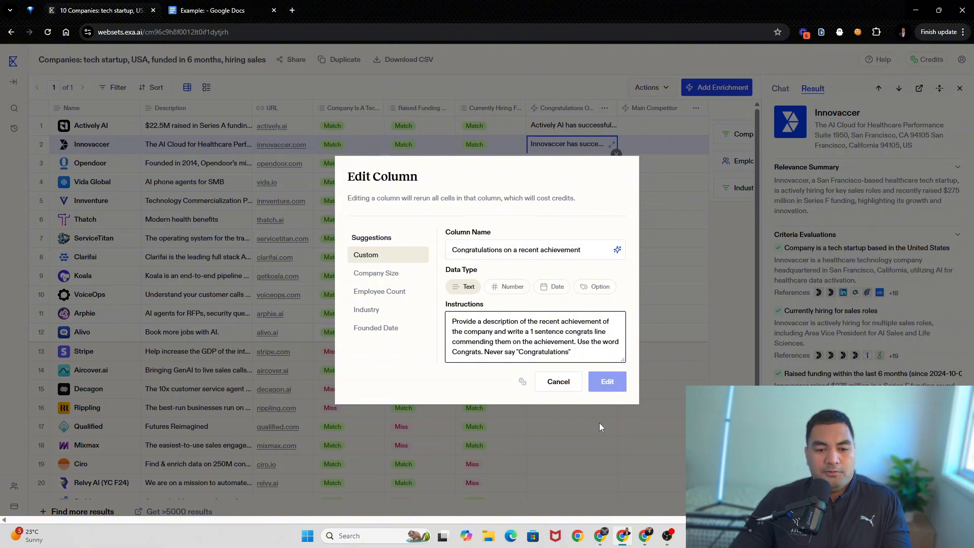
{"action": "left_click", "coordinate": [668, 420]}
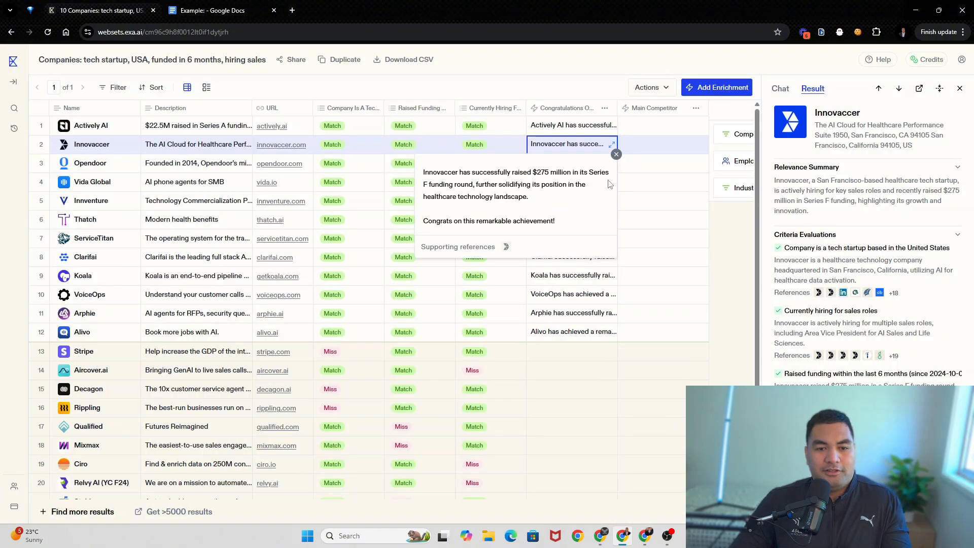
{"action": "left_click", "coordinate": [617, 155]}
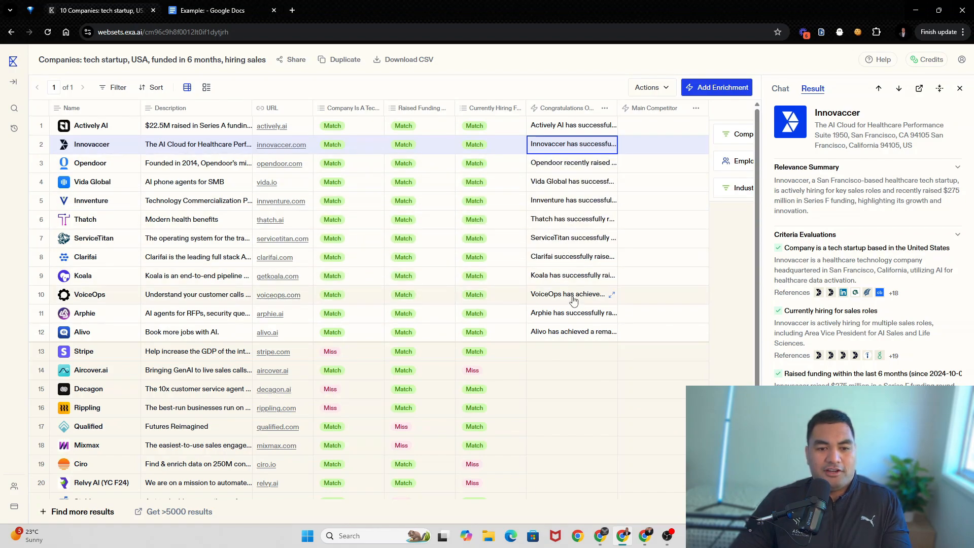
Reread the expanded congratulations texts of Innovaccer and Actively AI to compare their wording
{"action": "left_click", "coordinate": [612, 145]}
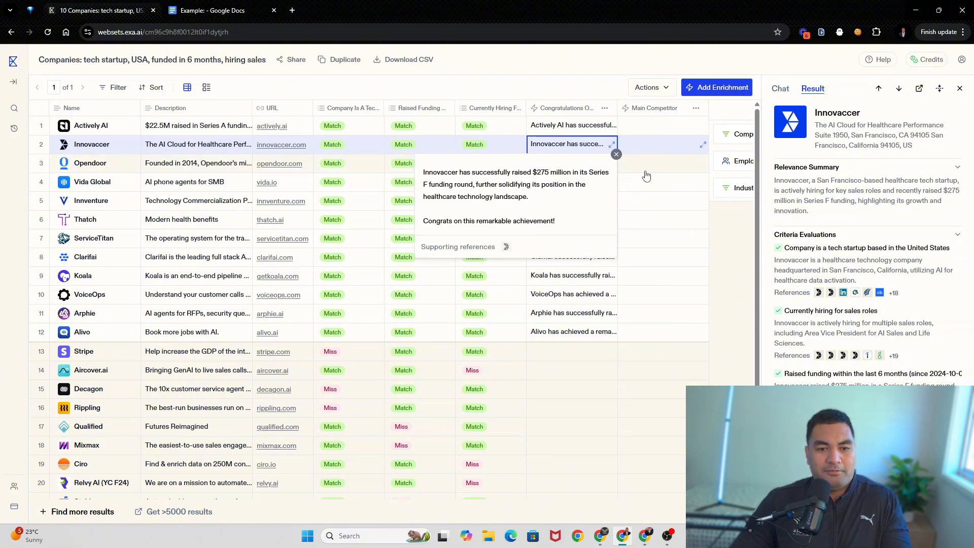
{"action": "left_click", "coordinate": [645, 335]}
{"action": "left_click", "coordinate": [589, 127]}
{"action": "left_click", "coordinate": [612, 126]}
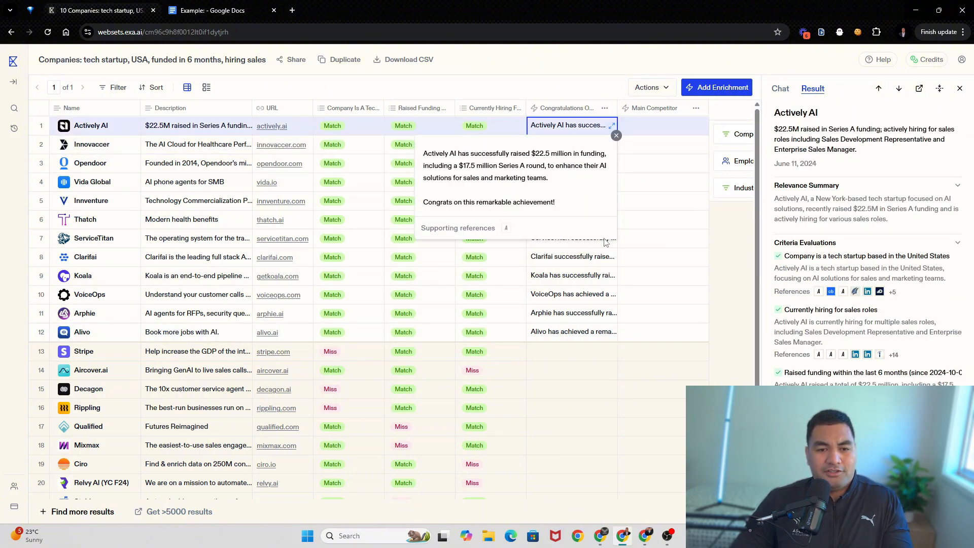
{"action": "left_click", "coordinate": [607, 377]}
Edit the congratulations column's instructions, dropping the achievement description so they start with "Provide a 1 sentence congrats line"
{"action": "left_click", "coordinate": [606, 108]}
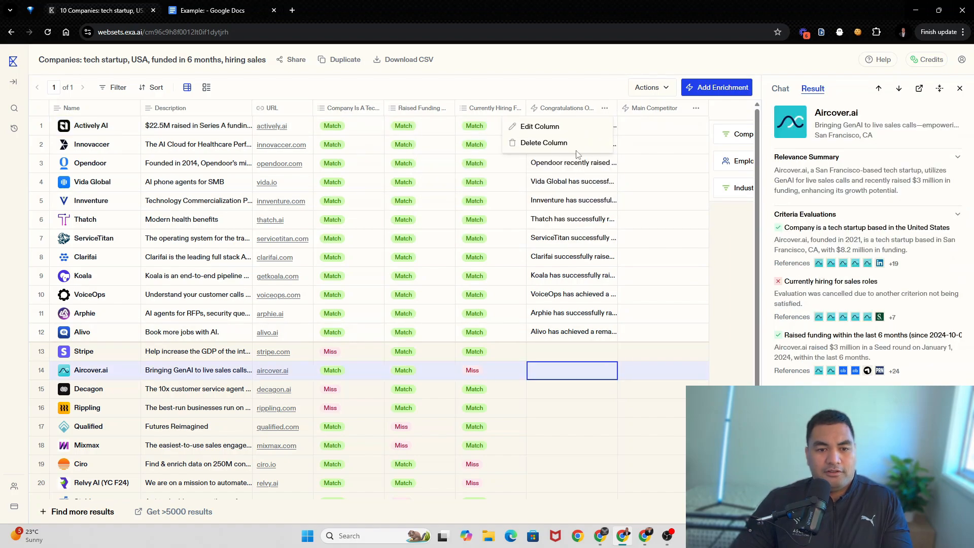
{"action": "left_click", "coordinate": [554, 129]}
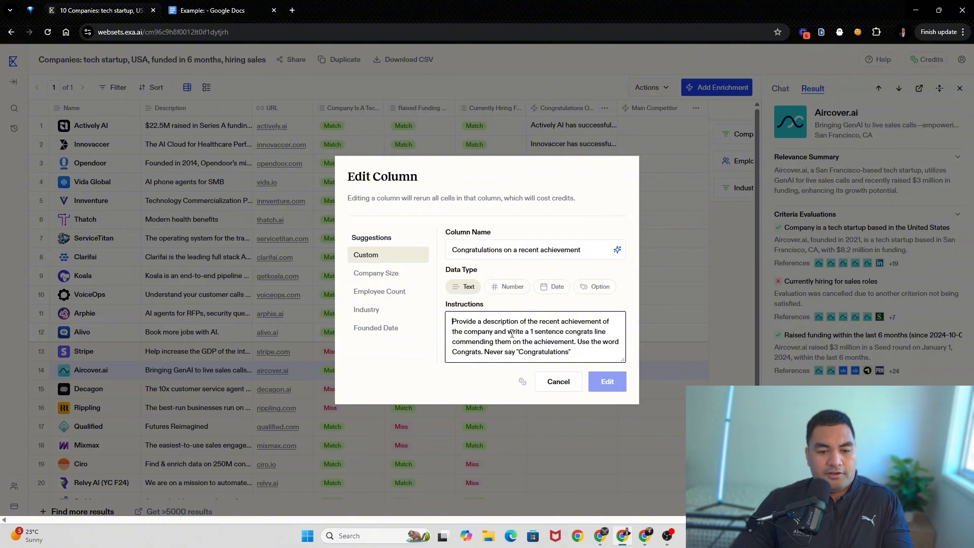
{"action": "left_click_drag", "start_coordinate": [530, 333], "coordinate": [480, 322]}
{"action": "key", "text": "BackSpace"}
{"action": "key", "text": "Delete"}
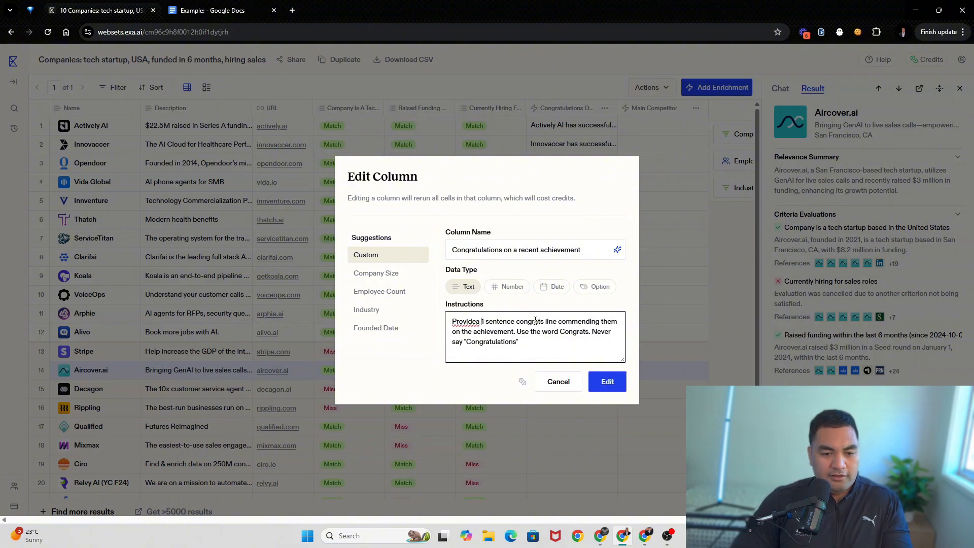
{"action": "type", "text": "a"}
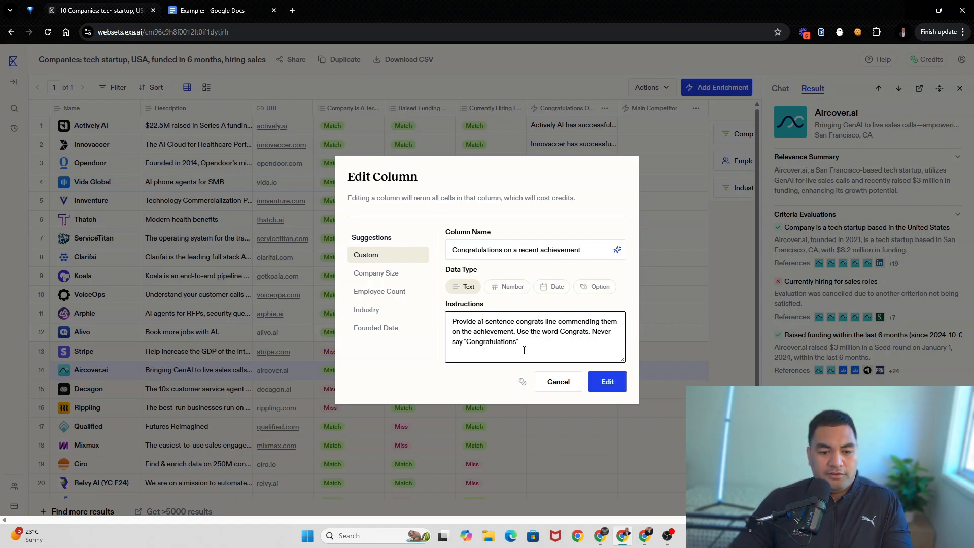
Change "the achievement" to "a recent achievement" in the instructions and save the column edit to rerun it
{"action": "double_click", "coordinate": [472, 333]}
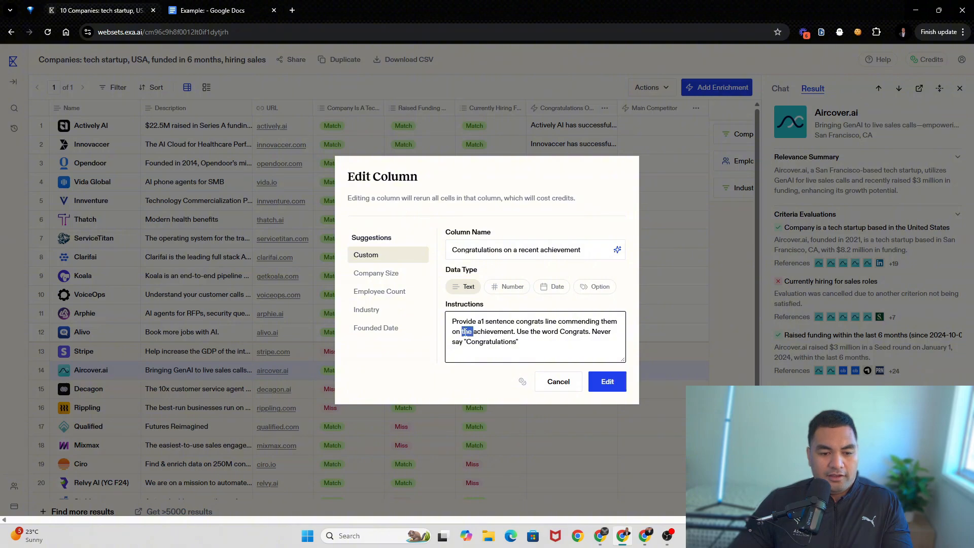
{"action": "type", "text": "a recemt"}
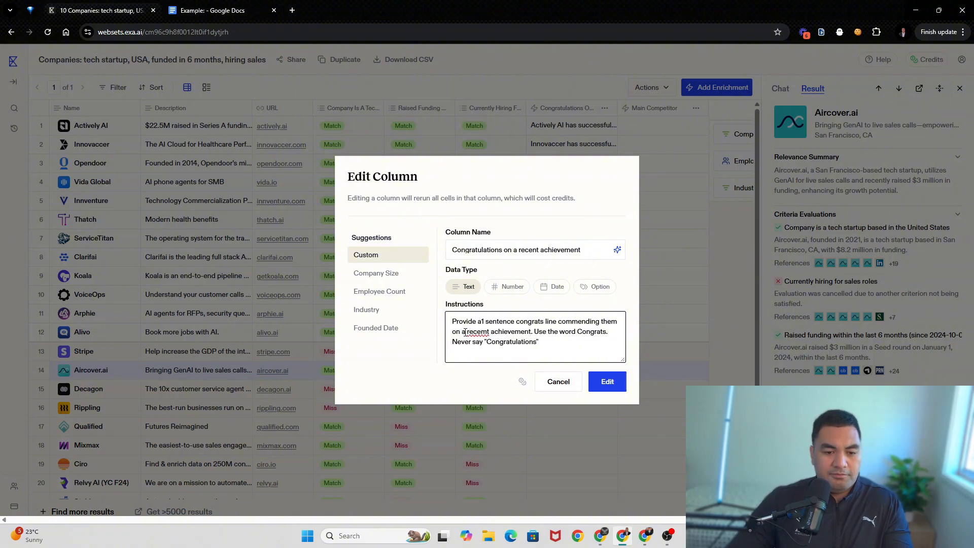
{"action": "key", "text": "BackSpace"}
{"action": "key", "text": "BackSpace"}
{"action": "key", "text": "BackSpace"}
{"action": "type", "text": "nt"}
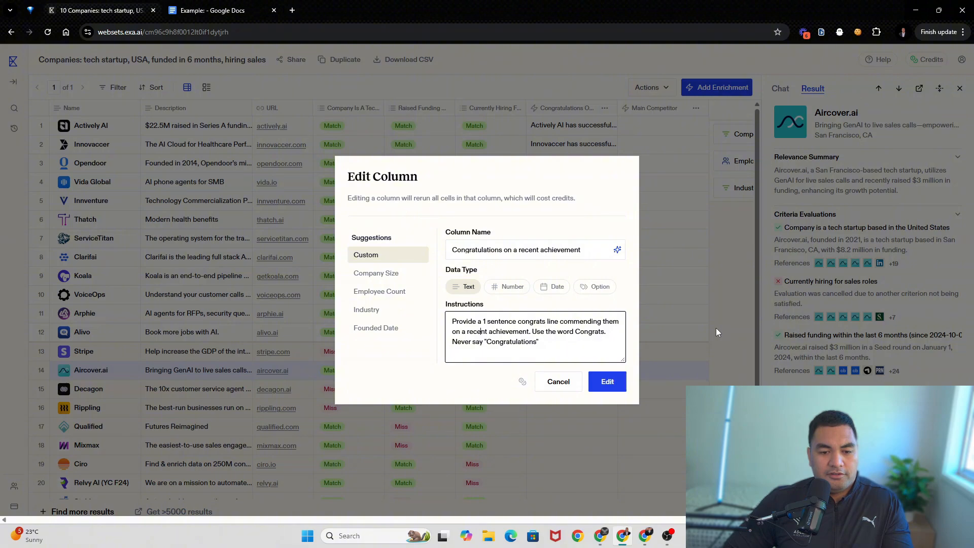
{"action": "left_click", "coordinate": [608, 381]}
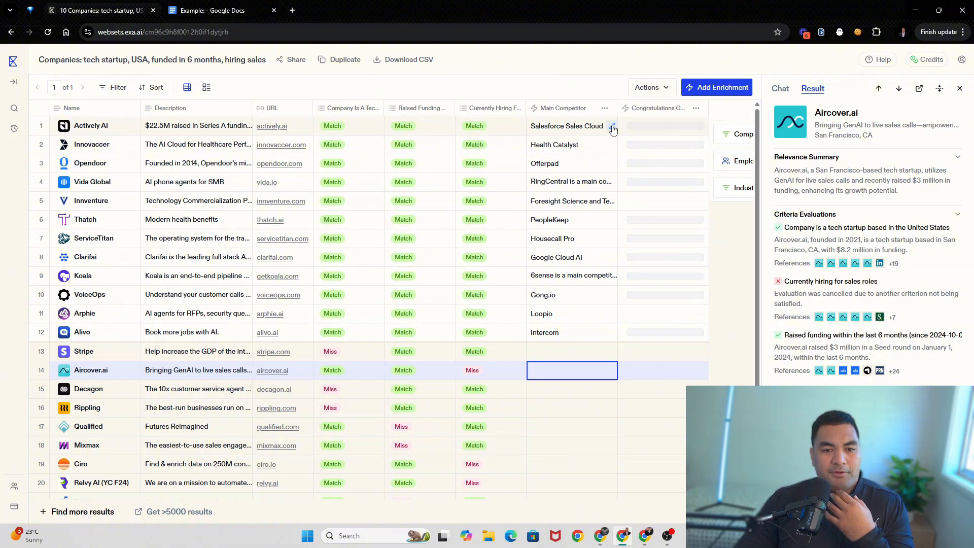
Read the explanation behind Actively AI's main competitor, then close it
{"action": "left_click", "coordinate": [612, 126]}
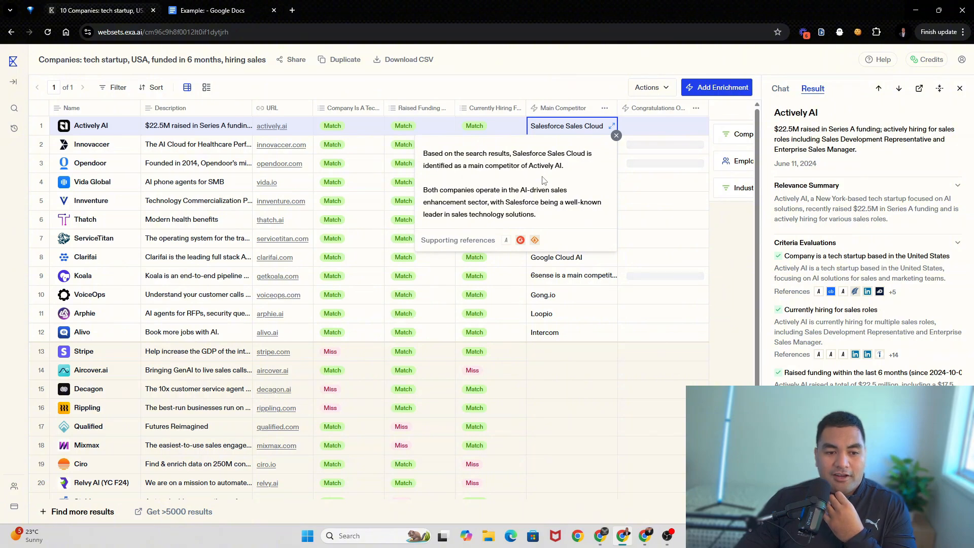
{"action": "left_click", "coordinate": [645, 411]}
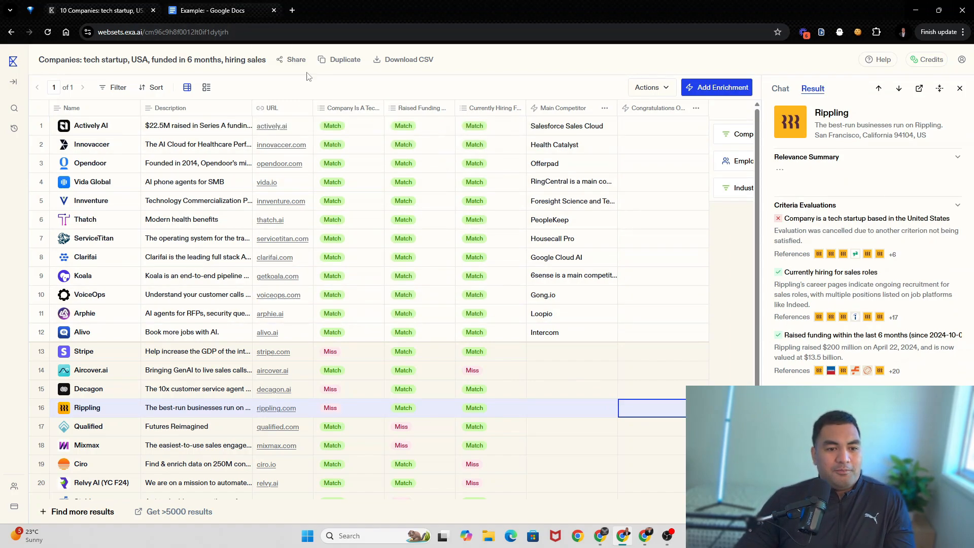
Switch to the Google Docs email template and highlight the {{FirstName}} placeholder in yellow
{"action": "left_click", "coordinate": [228, 10]}
{"action": "left_click", "coordinate": [674, 374]}
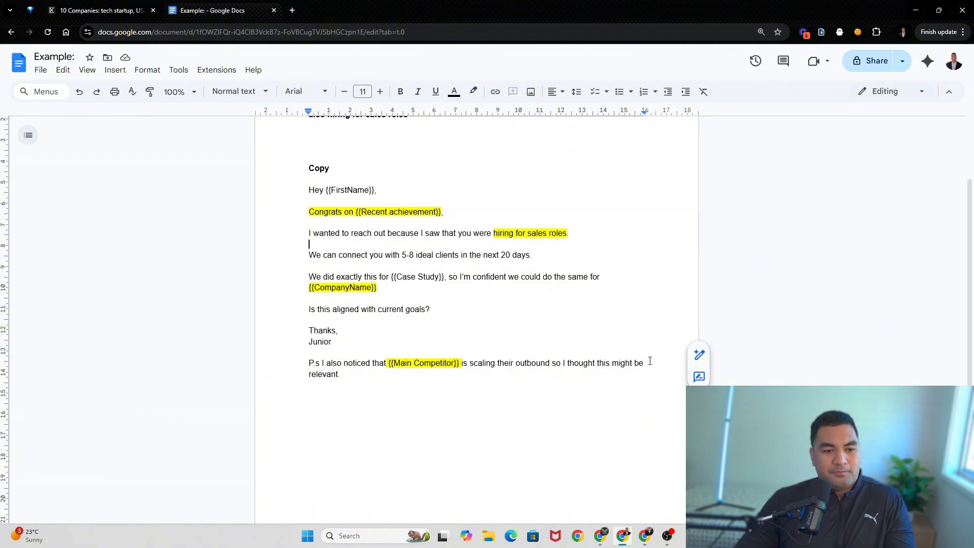
{"action": "left_click_drag", "start_coordinate": [327, 190], "coordinate": [374, 189]}
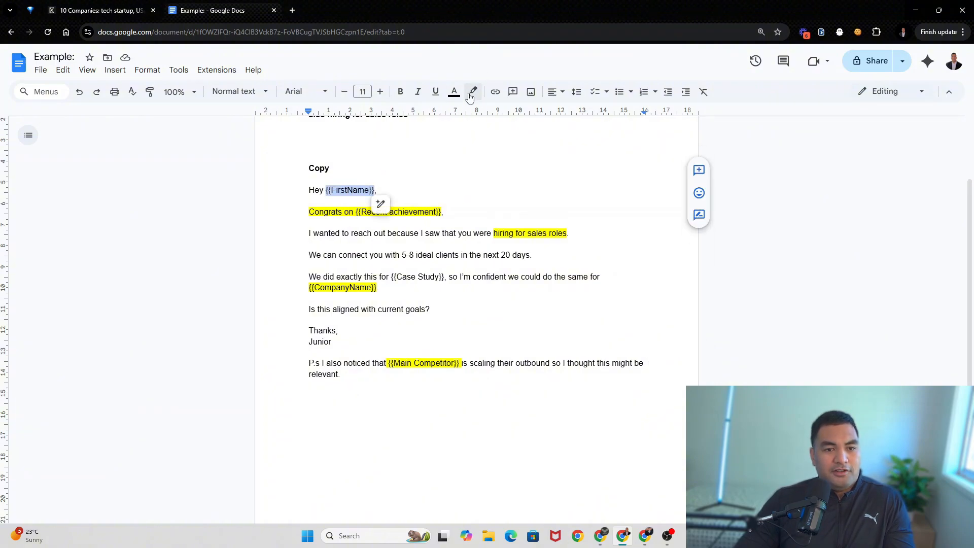
{"action": "left_click", "coordinate": [473, 91]}
{"action": "left_click", "coordinate": [513, 144]}
{"action": "left_click", "coordinate": [517, 342]}
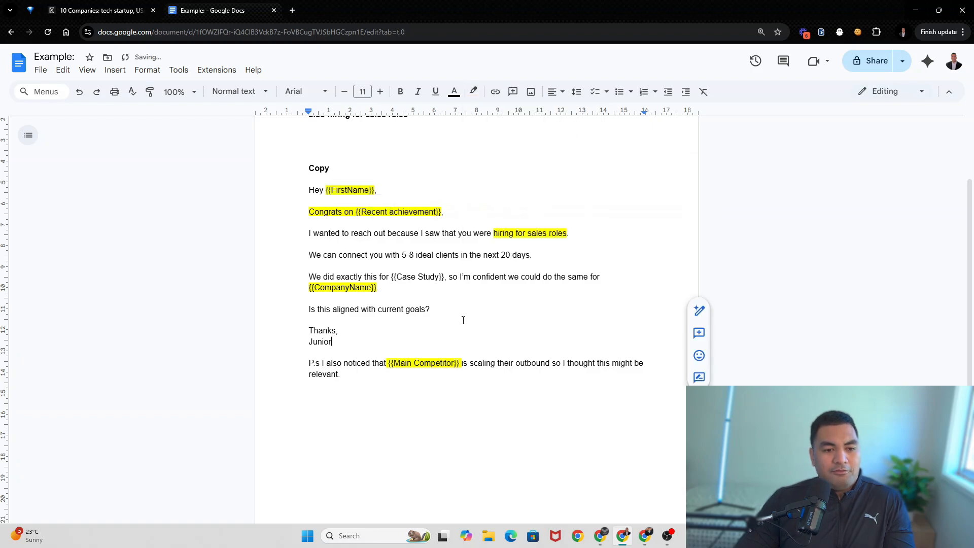
Switch to the Exa Websets results and start a new custom enrichment column named "First Name"
{"action": "left_click", "coordinate": [102, 10]}
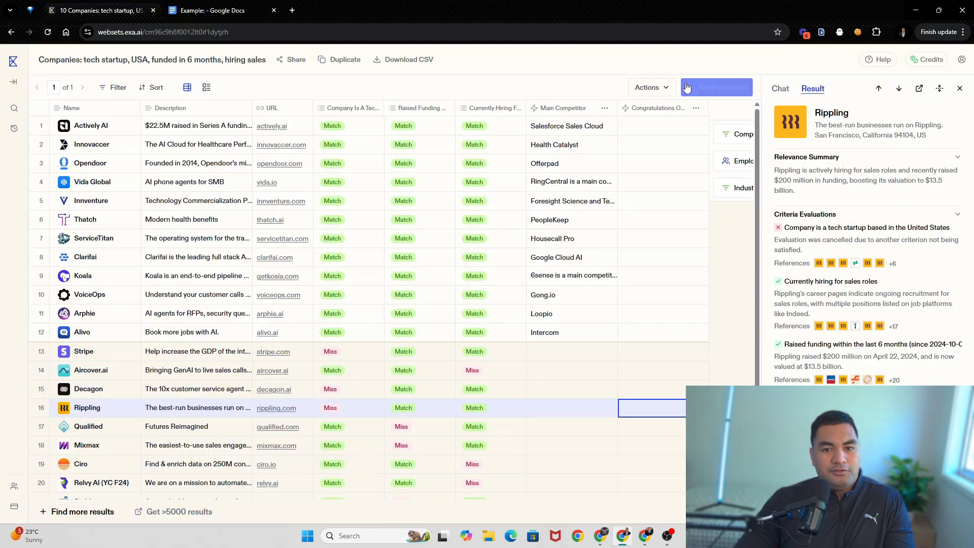
{"action": "left_click", "coordinate": [712, 90]}
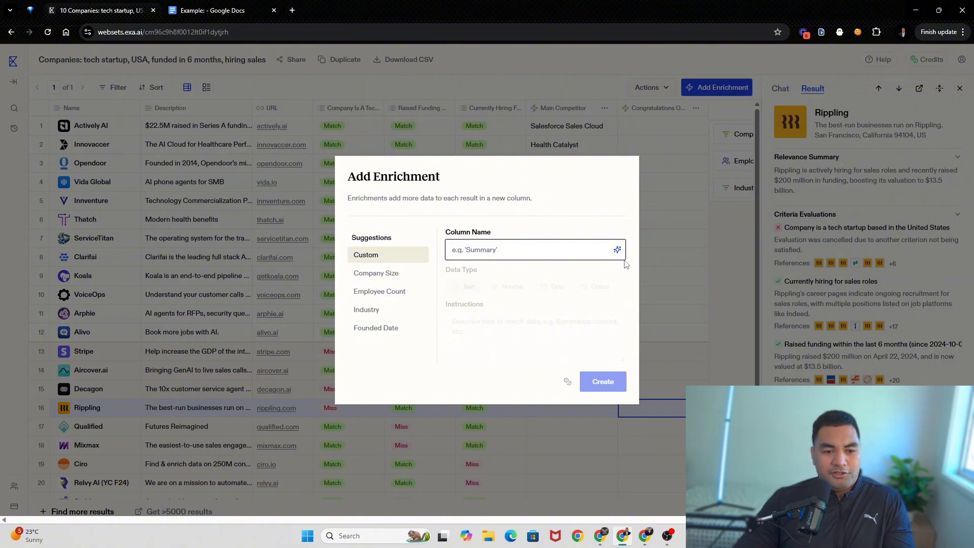
{"action": "type", "text": "F"}
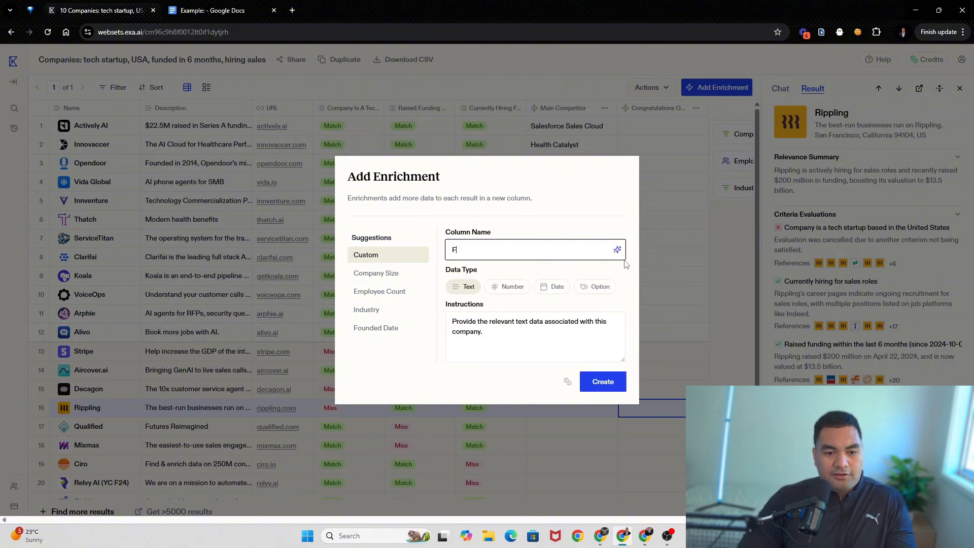
{"action": "type", "text": "irst N"}
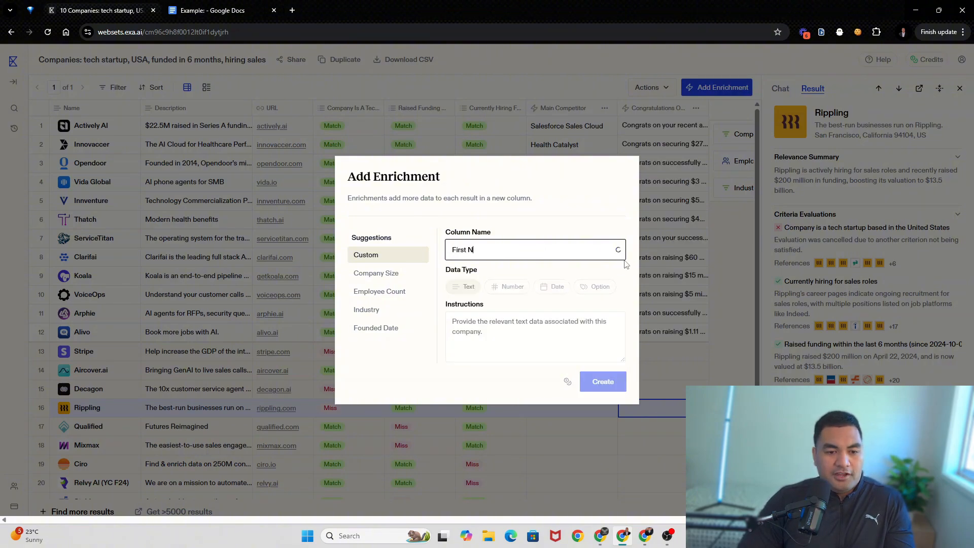
{"action": "type", "text": "ame"}
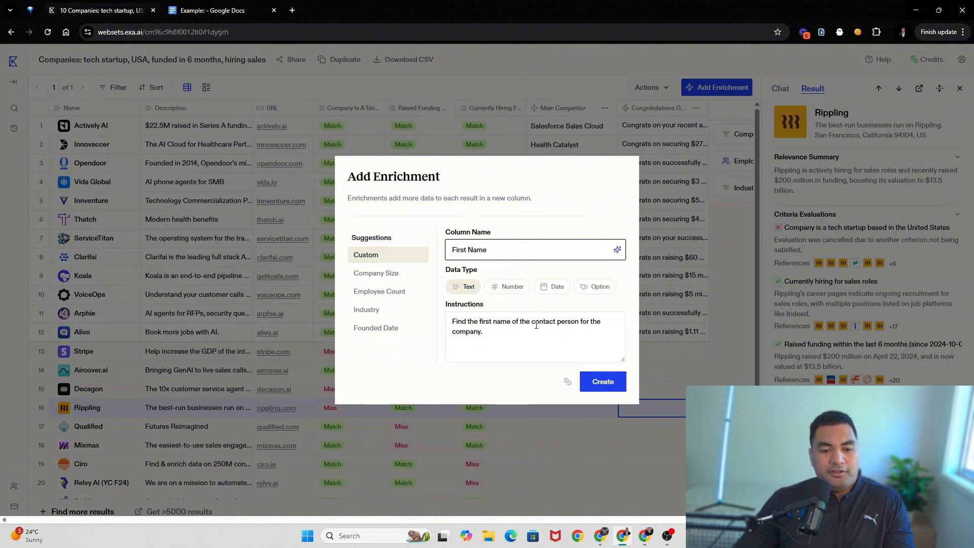
Replace "contact person" with "decision maker" in the First Name column's instructions and create the enrichment
{"action": "left_click_drag", "start_coordinate": [532, 321], "coordinate": [577, 320]}
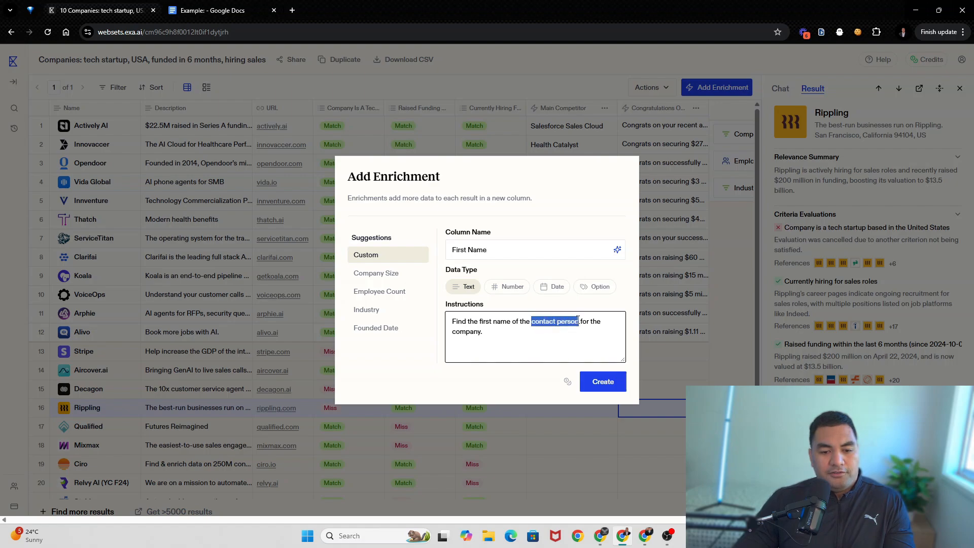
{"action": "type", "text": "decisio"}
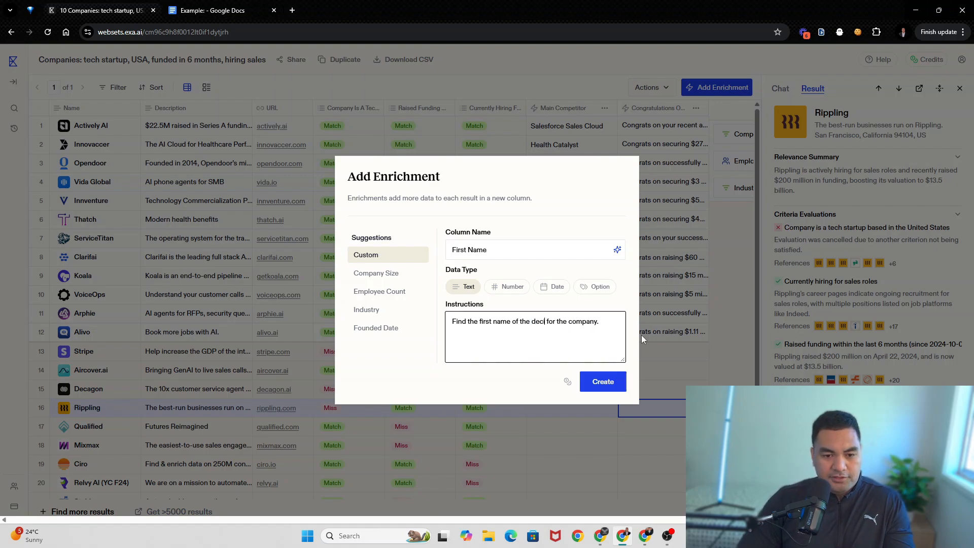
{"action": "type", "text": "n maker"}
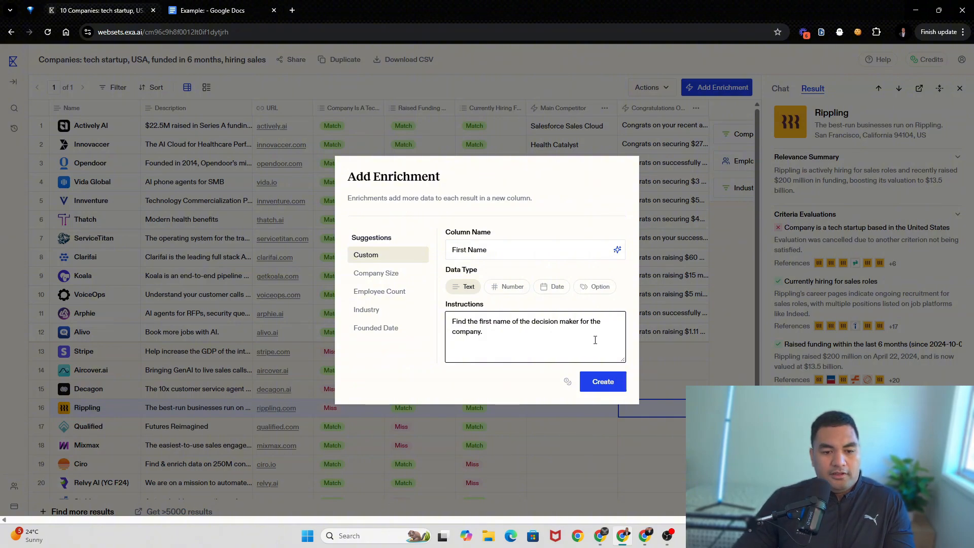
{"action": "left_click", "coordinate": [605, 379]}
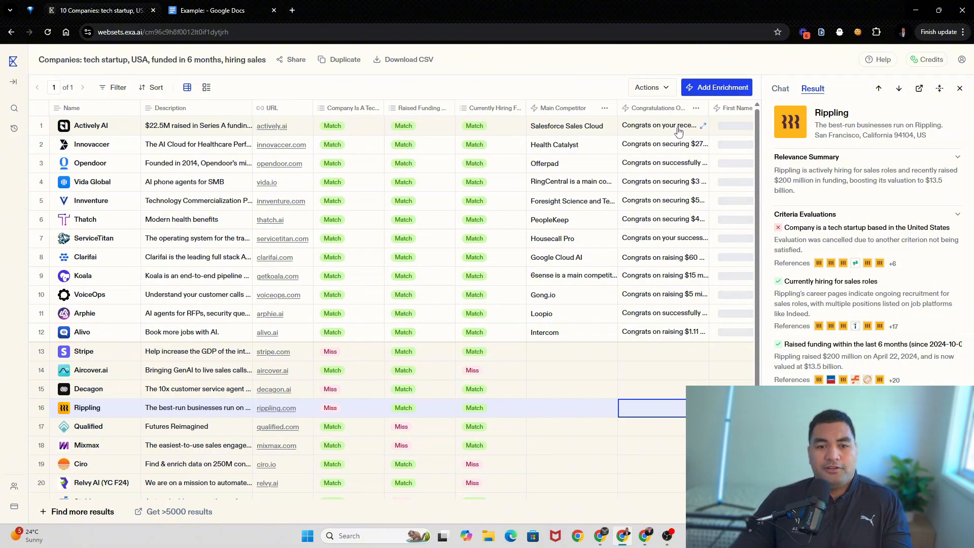
Read the full congratulations lines for Actively AI, Thatch and Arphie, and close the last one
{"action": "left_click", "coordinate": [702, 126]}
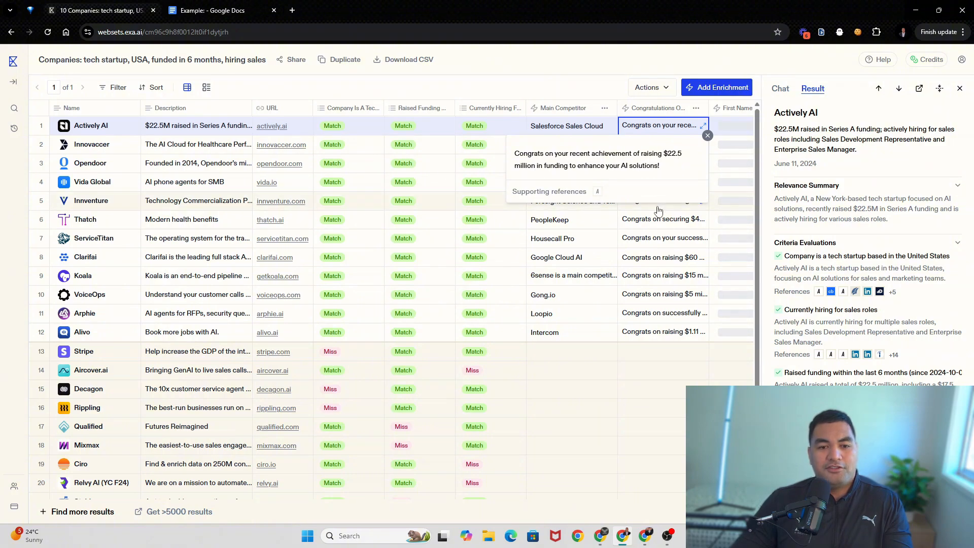
{"action": "left_click", "coordinate": [659, 224]}
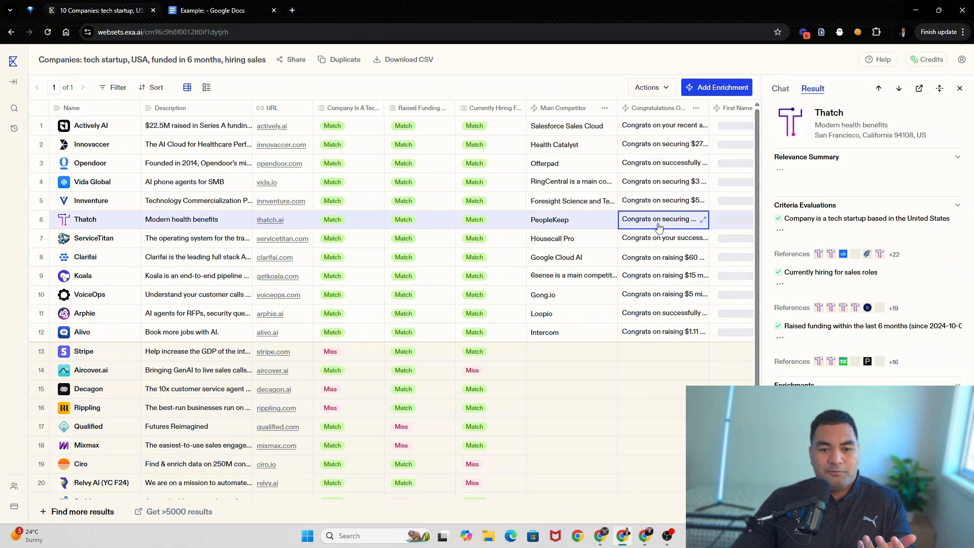
{"action": "left_click", "coordinate": [704, 220]}
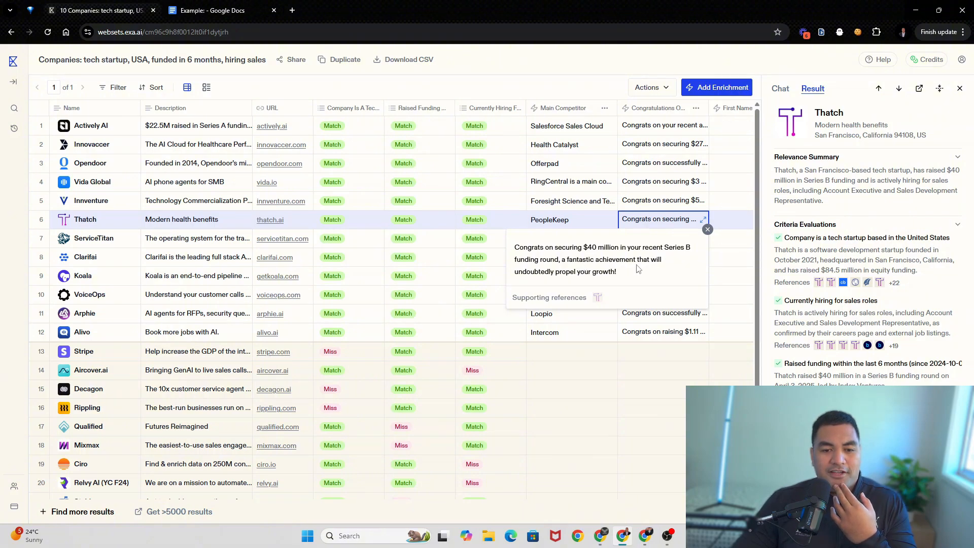
{"action": "left_click", "coordinate": [668, 364]}
{"action": "left_click", "coordinate": [654, 339]}
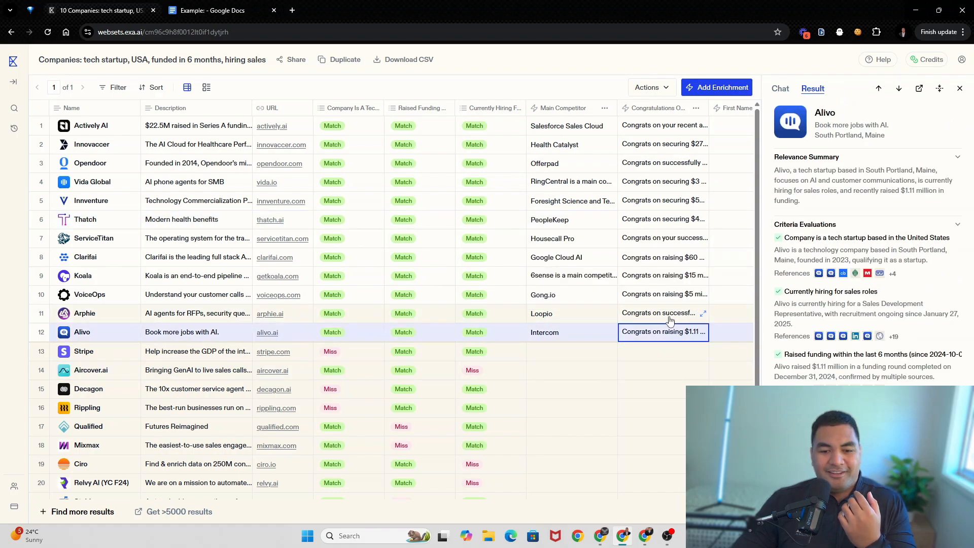
{"action": "left_click", "coordinate": [697, 316]}
{"action": "left_click", "coordinate": [703, 313]}
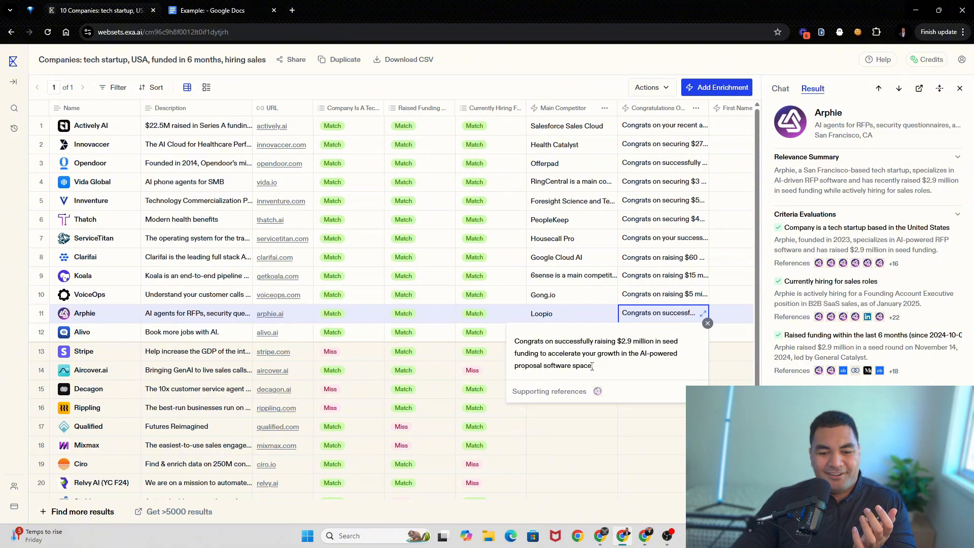
{"action": "left_click", "coordinate": [682, 426]}
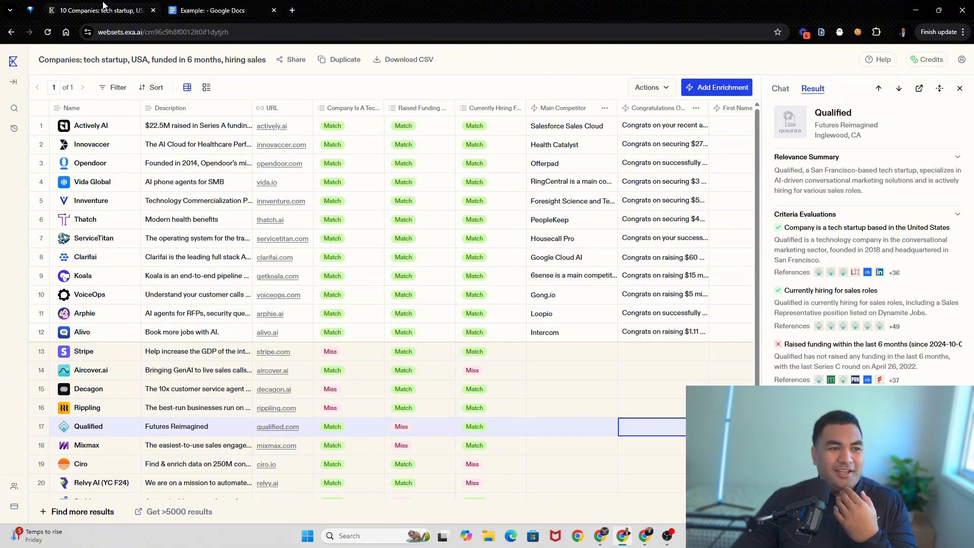
Switch to the Google Docs template and paste a copy of the whole email, greeting through P.S., below the original
{"action": "left_click", "coordinate": [204, 11]}
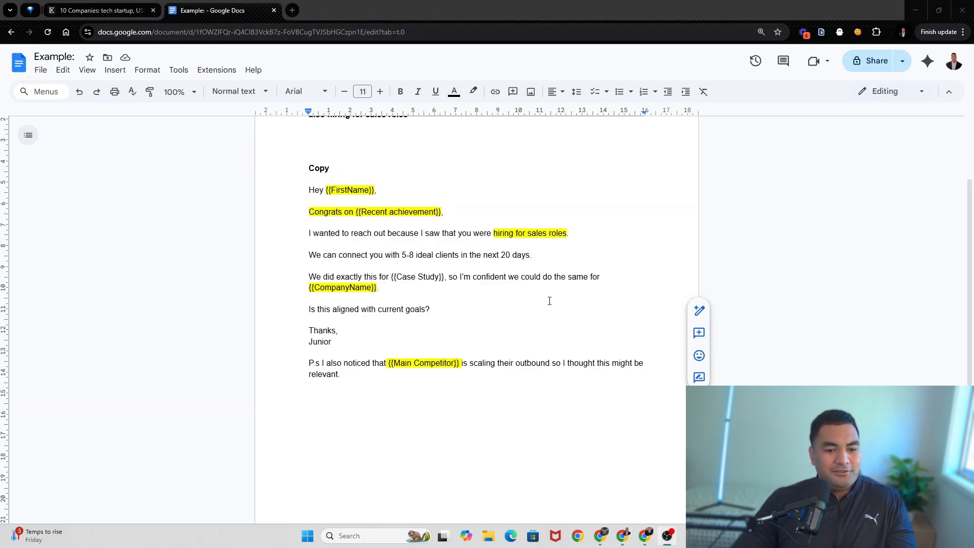
{"action": "left_click_drag", "start_coordinate": [653, 360], "coordinate": [329, 235]}
{"action": "left_click", "coordinate": [362, 254]}
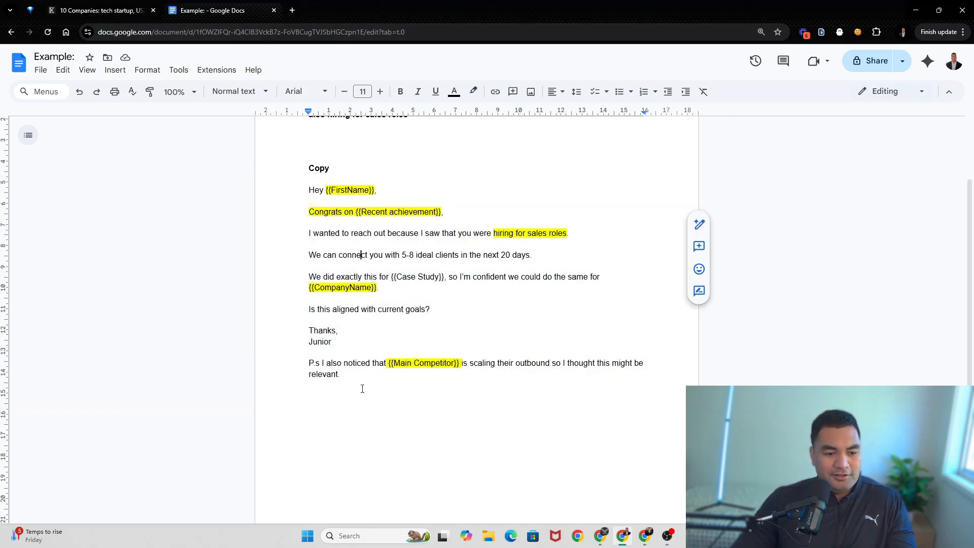
{"action": "left_click_drag", "start_coordinate": [360, 389], "coordinate": [277, 189]}
{"action": "key", "text": "ctrl+c"}
{"action": "scroll", "coordinate": [393, 326], "scroll_direction": "down", "scroll_amount": 3}
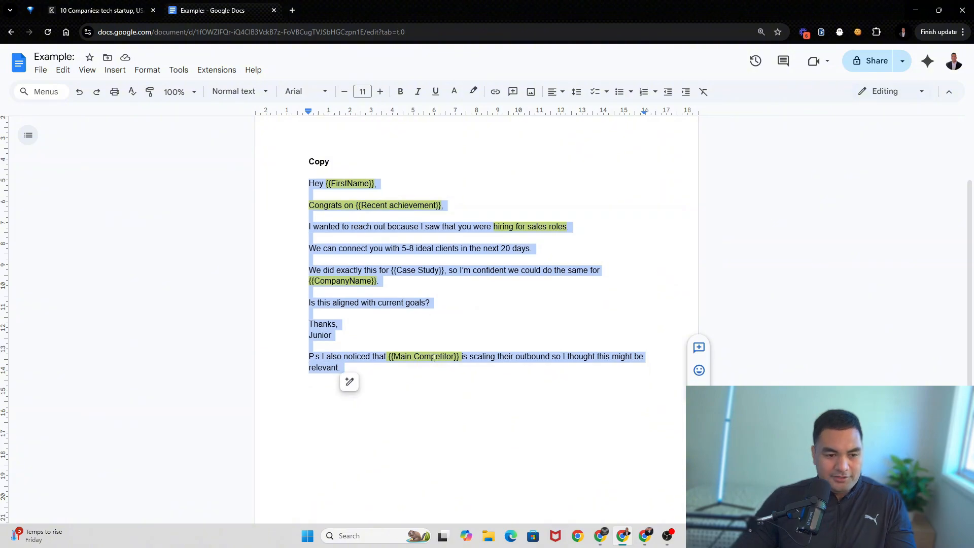
{"action": "double_click", "coordinate": [393, 327]}
{"action": "key", "text": "ctrl+v"}
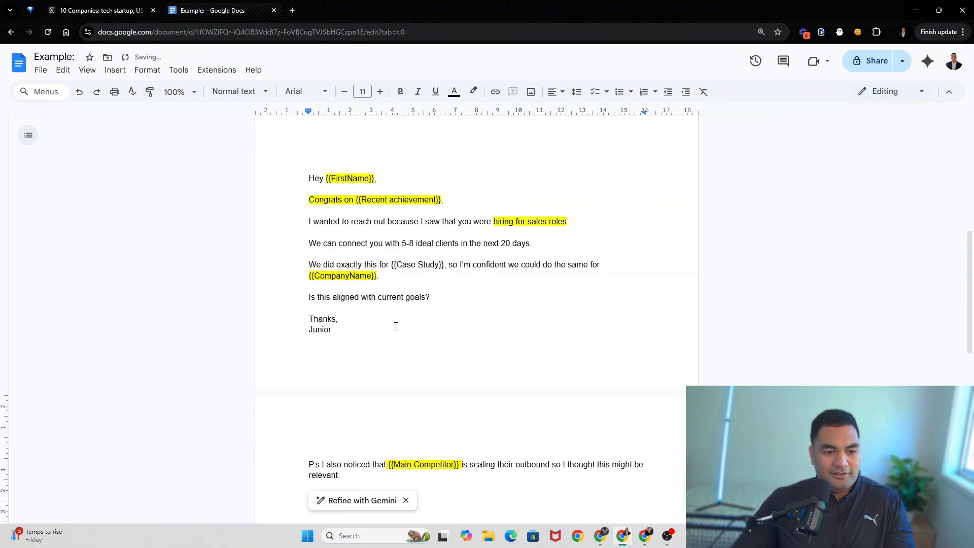
Insert blank lines before the duplicated email's greeting to move the copy onto its own page
{"action": "left_click", "coordinate": [309, 182]}
{"action": "key", "text": "Return"}
{"action": "key", "text": "Return"}
{"action": "key", "text": "Return"}
{"action": "key", "text": "Return"}
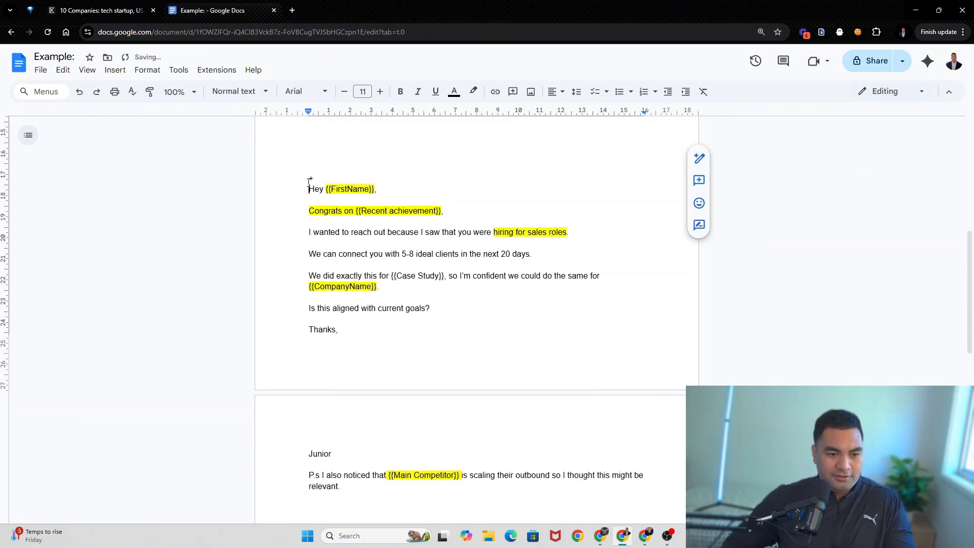
{"action": "key", "text": "Return"}
{"action": "key", "text": "Return"}
{"action": "key", "text": "Return"}
{"action": "key", "text": "Return"}
{"action": "key", "text": "Return"}
{"action": "key", "text": "Return"}
{"action": "key", "text": "Return"}
{"action": "key", "text": "Return"}
{"action": "key", "text": "Return"}
{"action": "key", "text": "Return"}
{"action": "key", "text": "Return"}
{"action": "key", "text": "Return"}
{"action": "key", "text": "Return"}
{"action": "key", "text": "Return"}
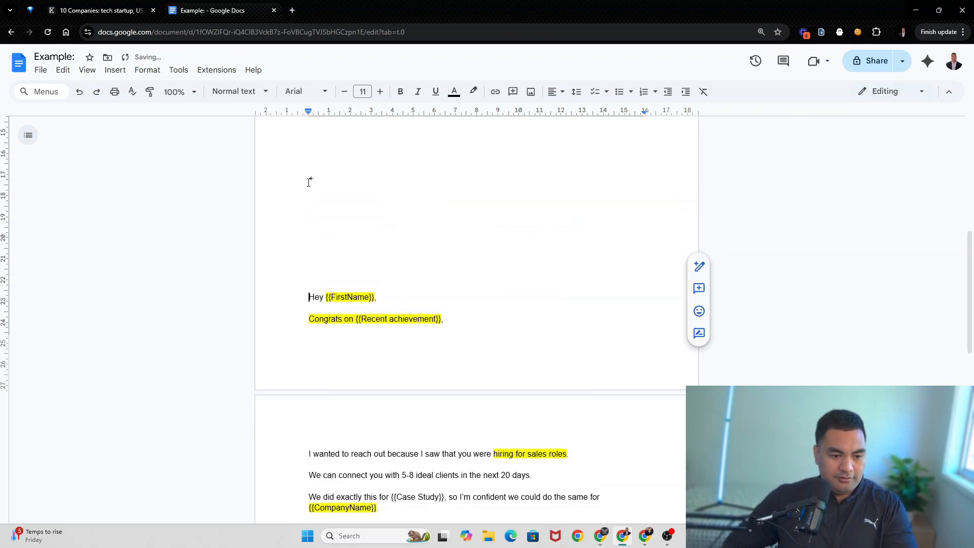
{"action": "left_click", "coordinate": [309, 182]}
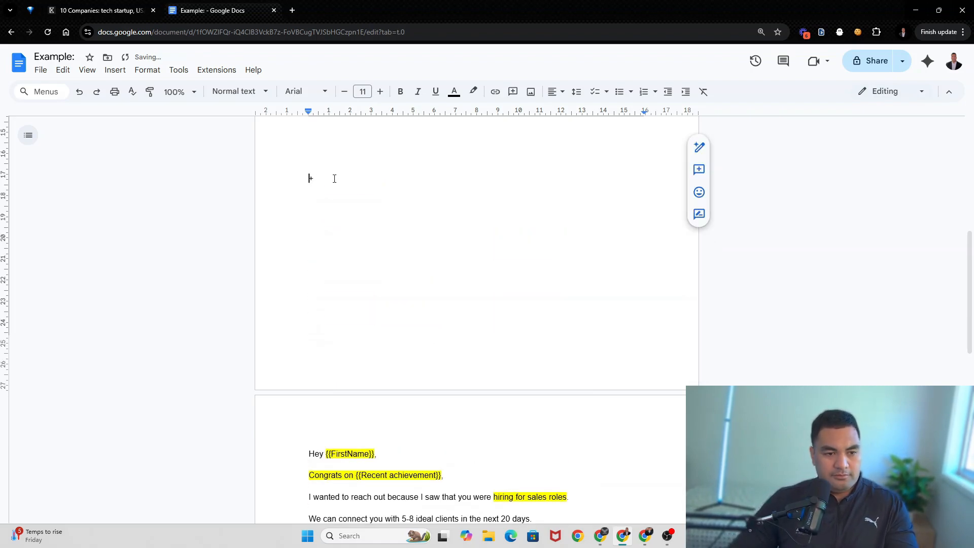
{"action": "key", "text": "BackSpace"}
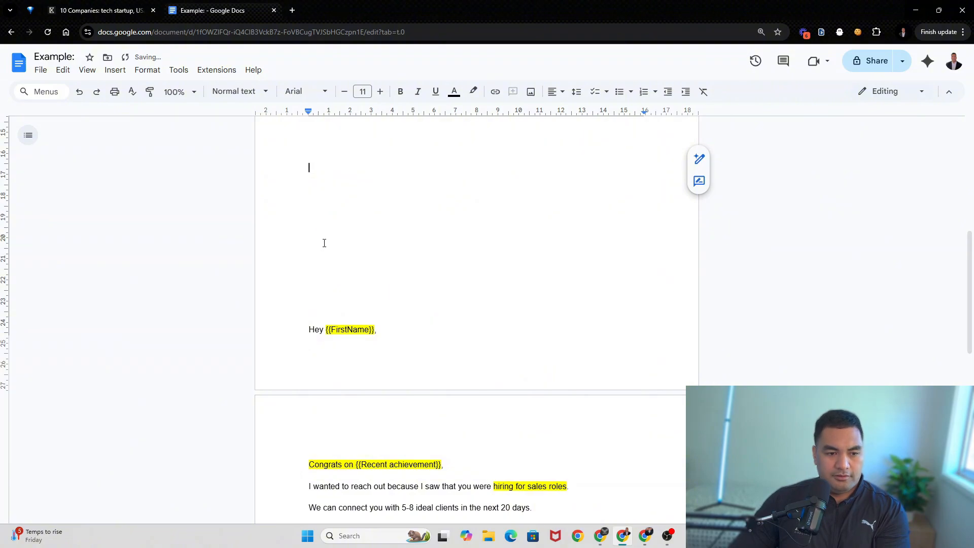
{"action": "key", "text": "Return"}
{"action": "scroll", "coordinate": [338, 239], "scroll_direction": "down", "scroll_amount": 6}
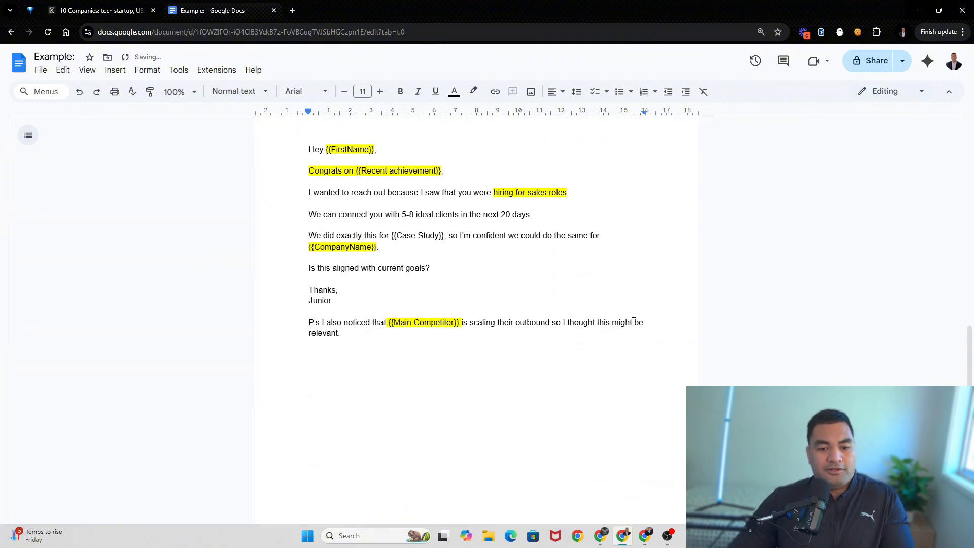
Switch to Exa Websets and read the explanation behind Actively AI's First Name result, collapsing the relevance summary and criteria evaluations
{"action": "left_click", "coordinate": [133, 10]}
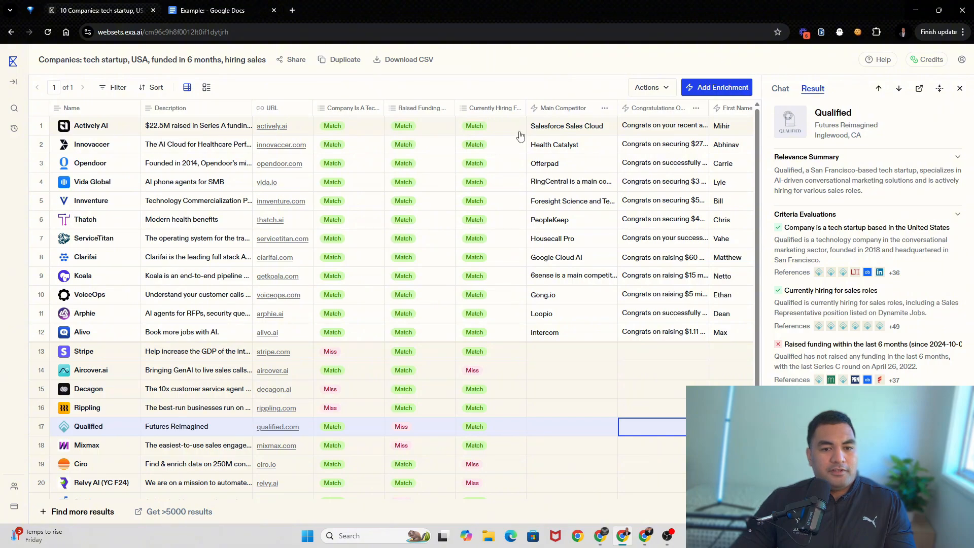
{"action": "left_click", "coordinate": [211, 11]}
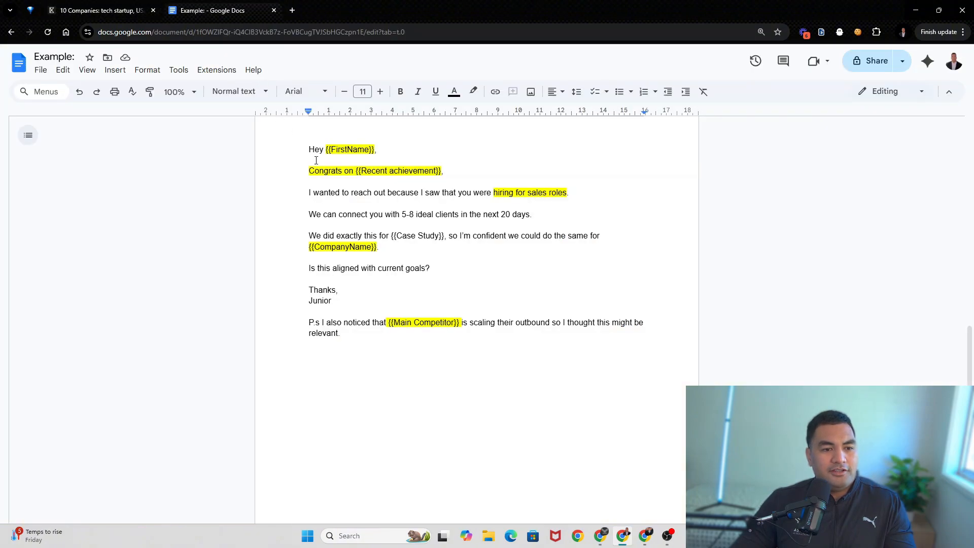
{"action": "left_click", "coordinate": [123, 11]}
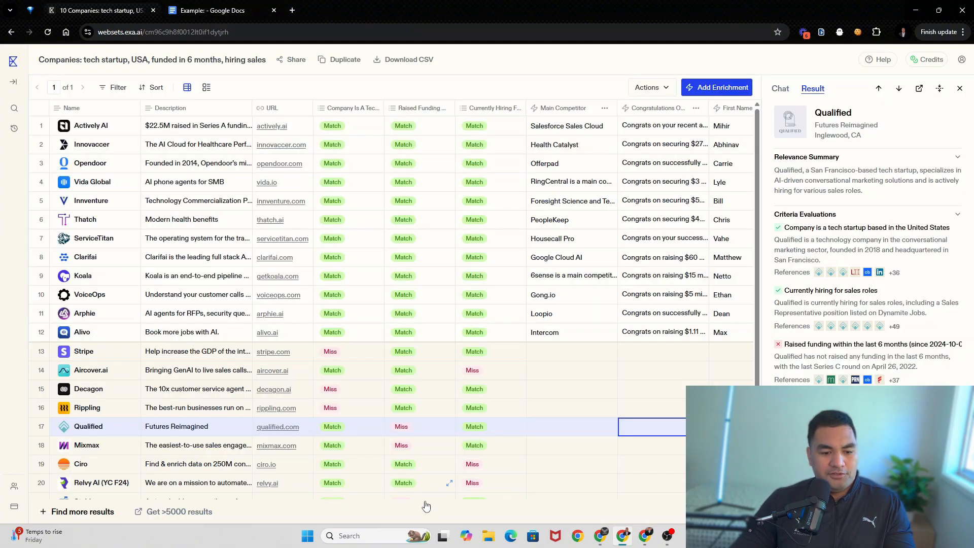
{"action": "left_click", "coordinate": [729, 133]}
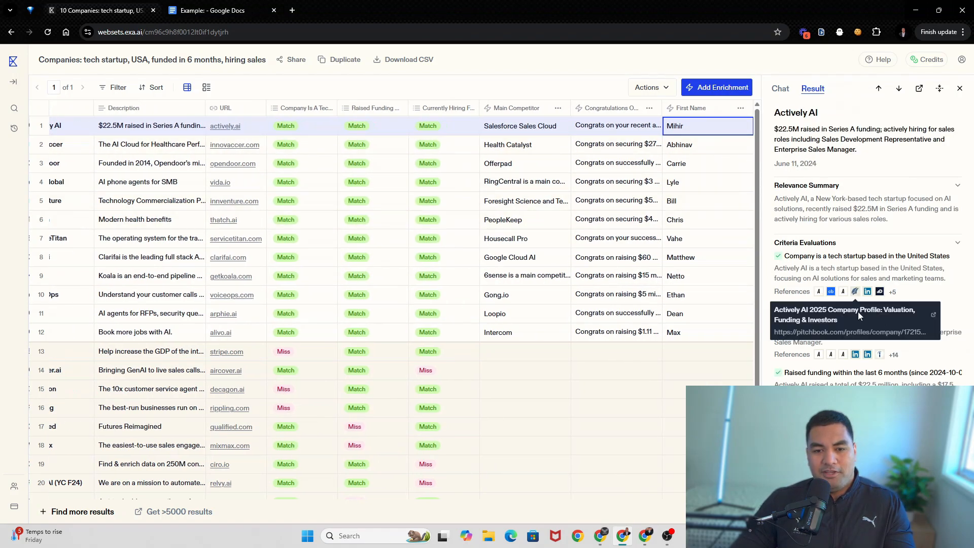
{"action": "left_click", "coordinate": [747, 126]}
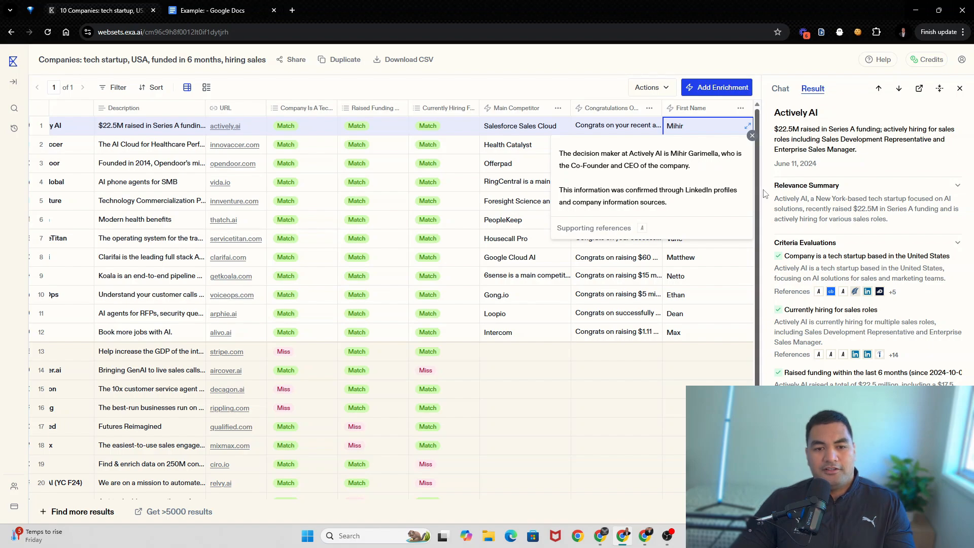
{"action": "left_click", "coordinate": [854, 191]}
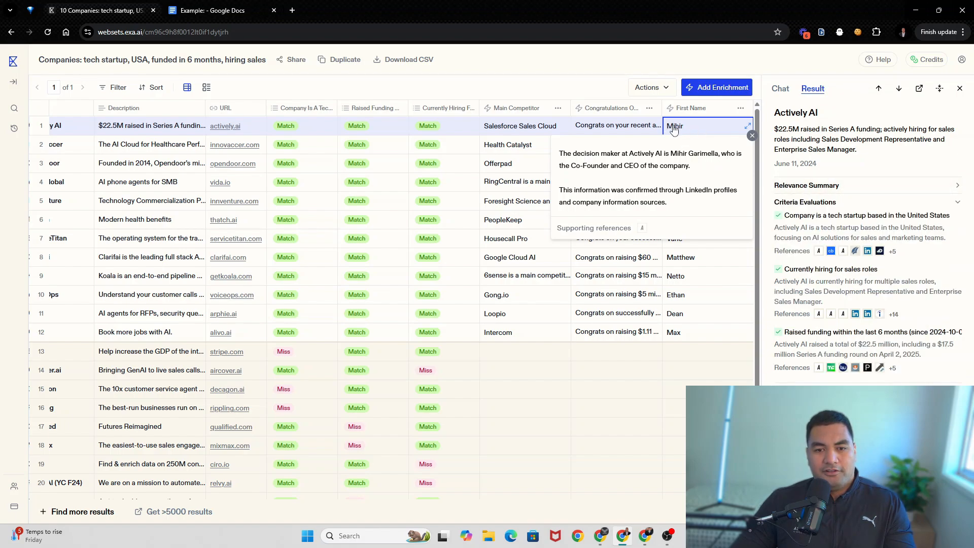
{"action": "left_click", "coordinate": [753, 135]}
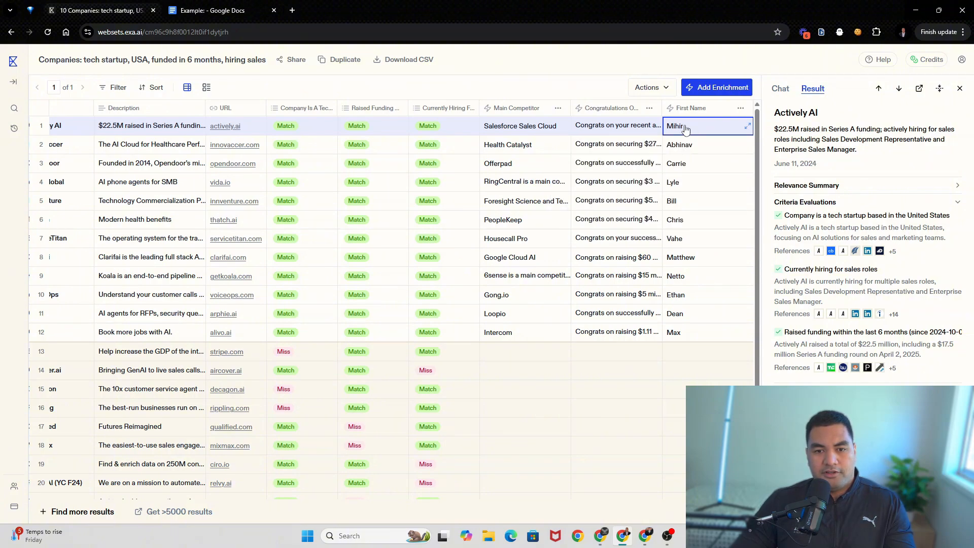
{"action": "left_click", "coordinate": [748, 126]}
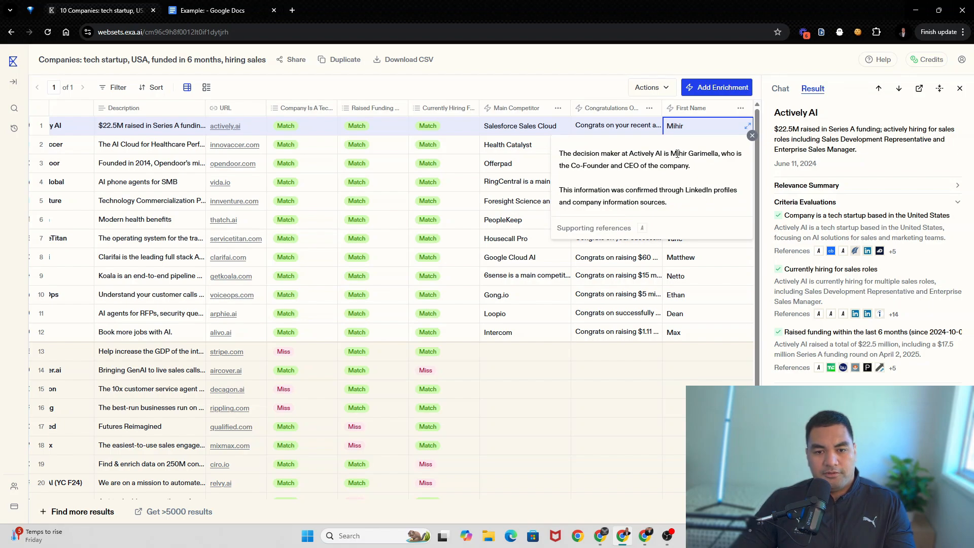
{"action": "left_click", "coordinate": [822, 203]}
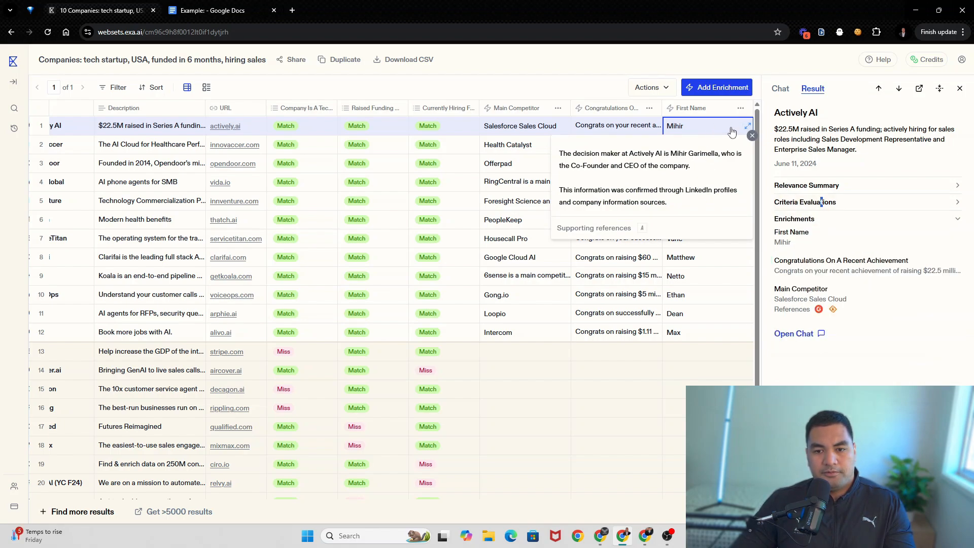
{"action": "left_click", "coordinate": [747, 126]}
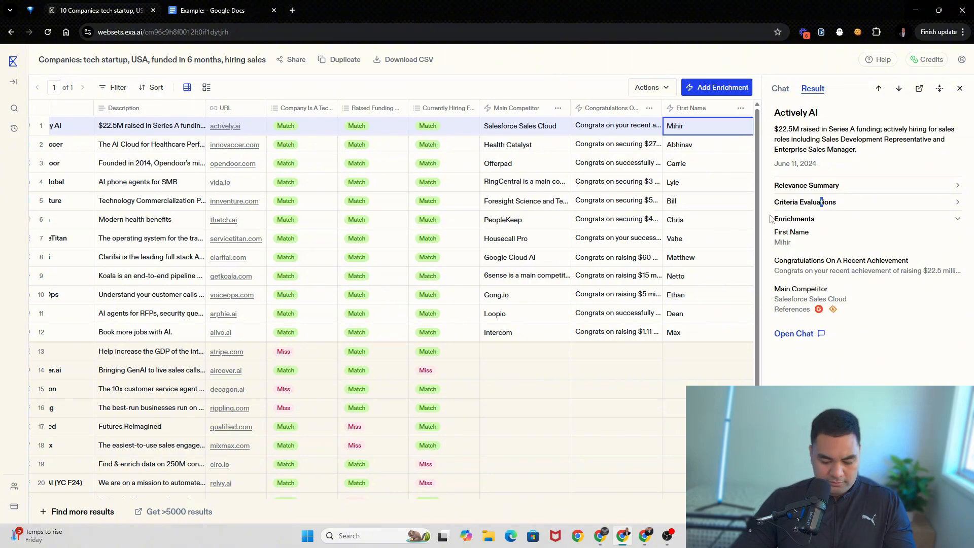
Switch to the Google Docs template and replace the {{FirstName}} placeholder in the duplicated email with the Actively AI contact's first name
{"action": "left_click", "coordinate": [202, 10]}
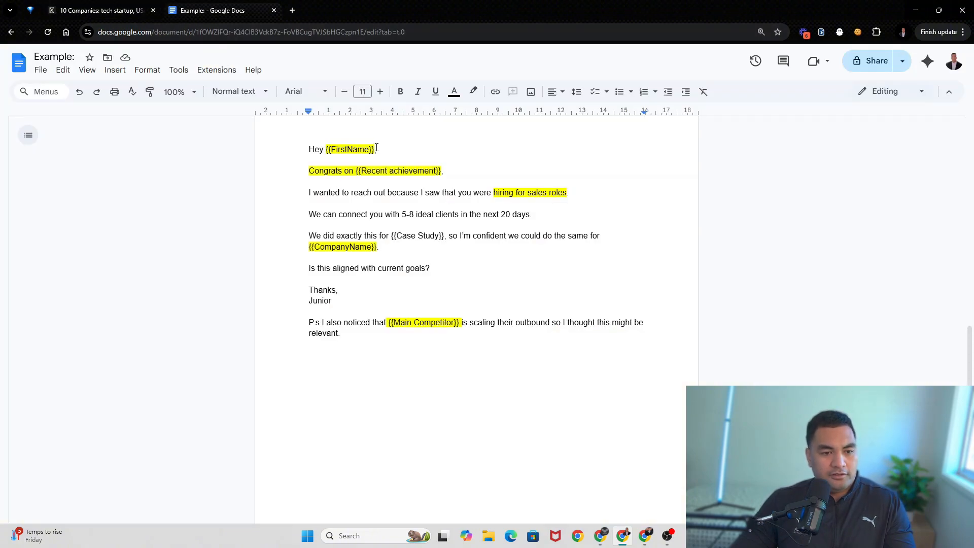
{"action": "left_click_drag", "start_coordinate": [375, 150], "coordinate": [329, 151]}
{"action": "type", "text": "Mihir"}
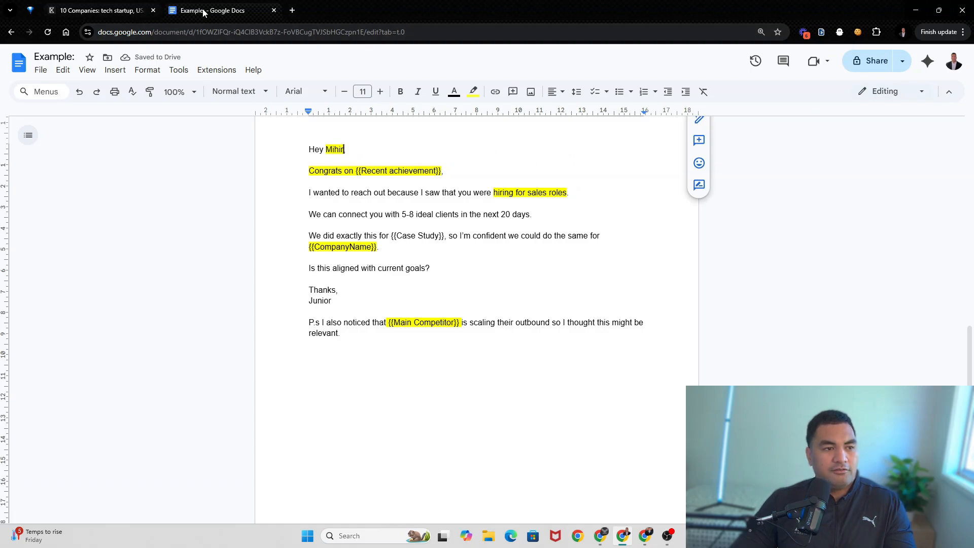
Copy Actively AI's congratulations line from Exa Websets and paste it over the "Congrats on {{Recent achievement}}," line in the Google Docs email
{"action": "left_click", "coordinate": [80, 10]}
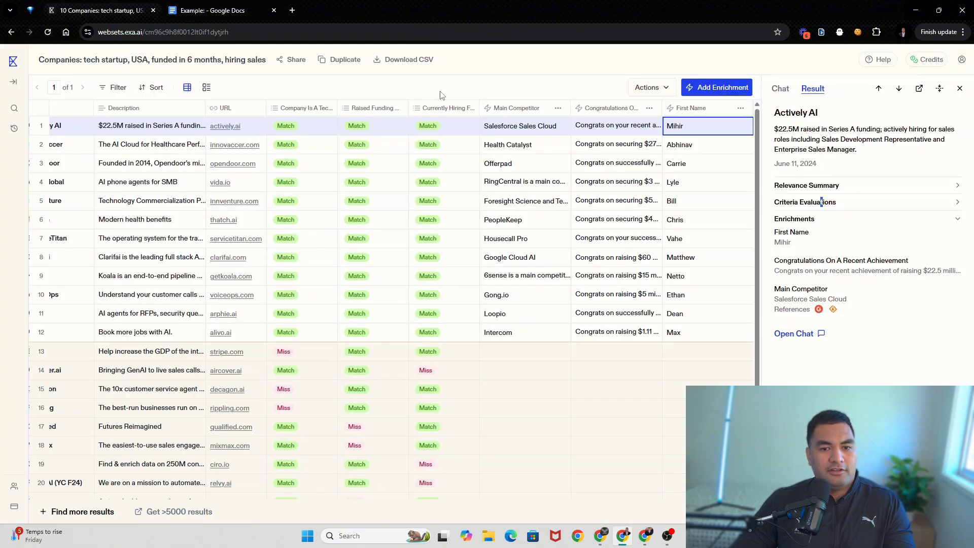
{"action": "left_click", "coordinate": [656, 129]}
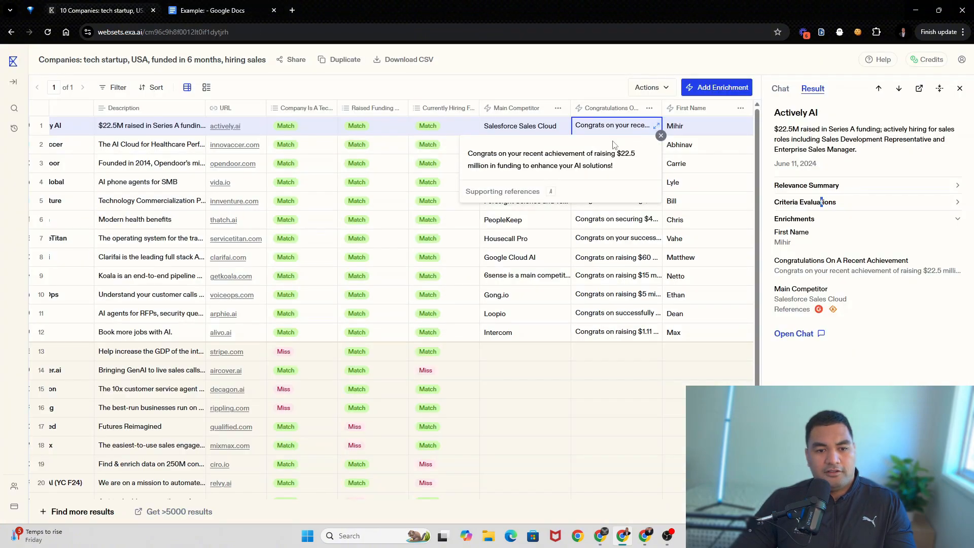
{"action": "left_click", "coordinate": [441, 153]}
{"action": "left_click", "coordinate": [606, 130]}
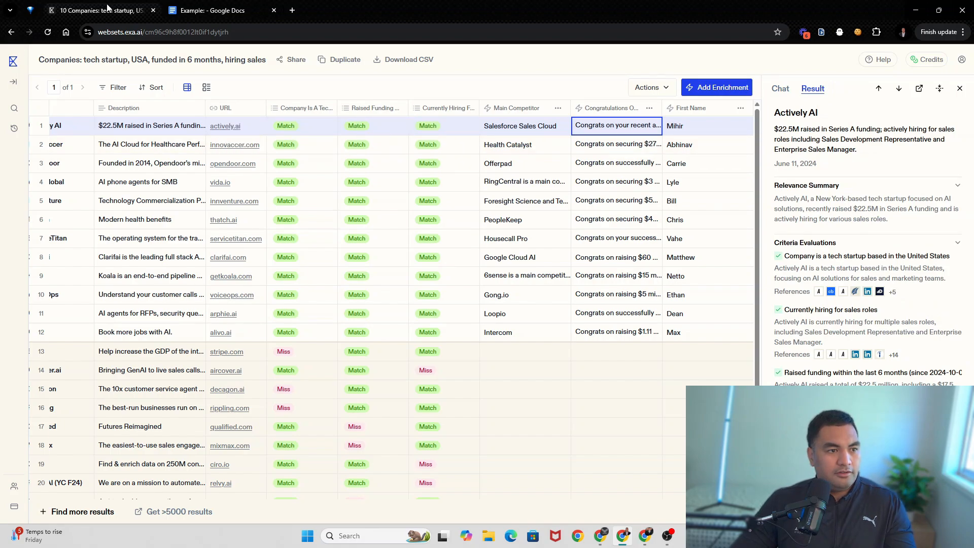
{"action": "left_click", "coordinate": [181, 11]}
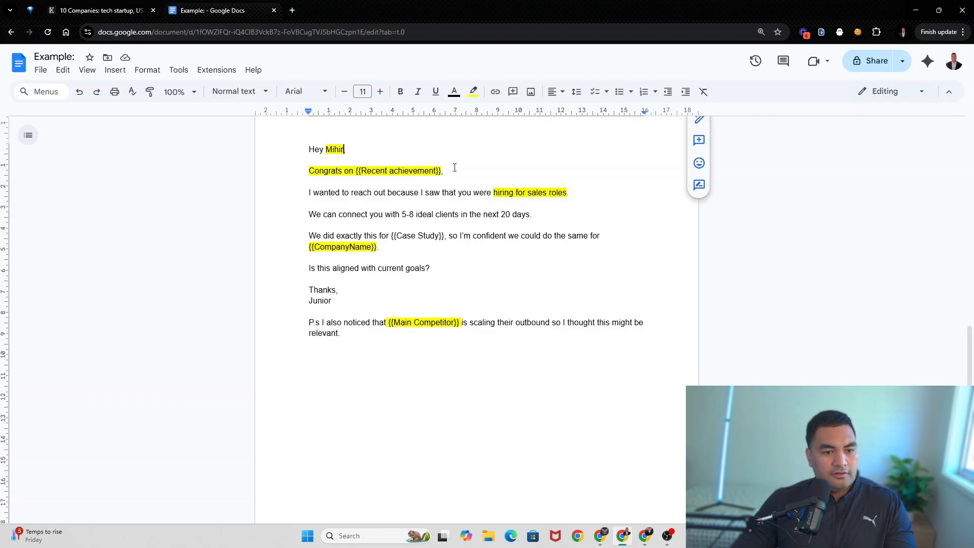
{"action": "left_click_drag", "start_coordinate": [454, 167], "coordinate": [284, 172]}
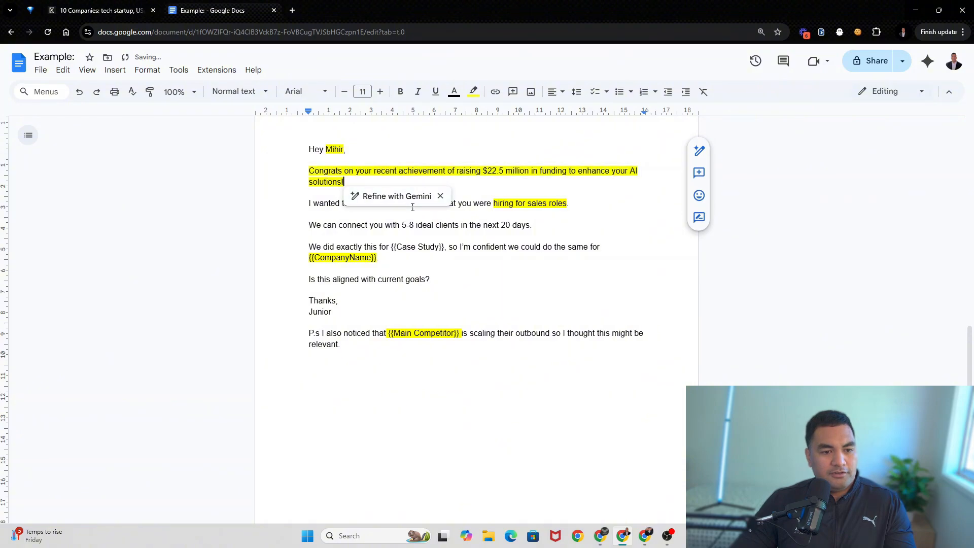
{"action": "left_click", "coordinate": [545, 221]}
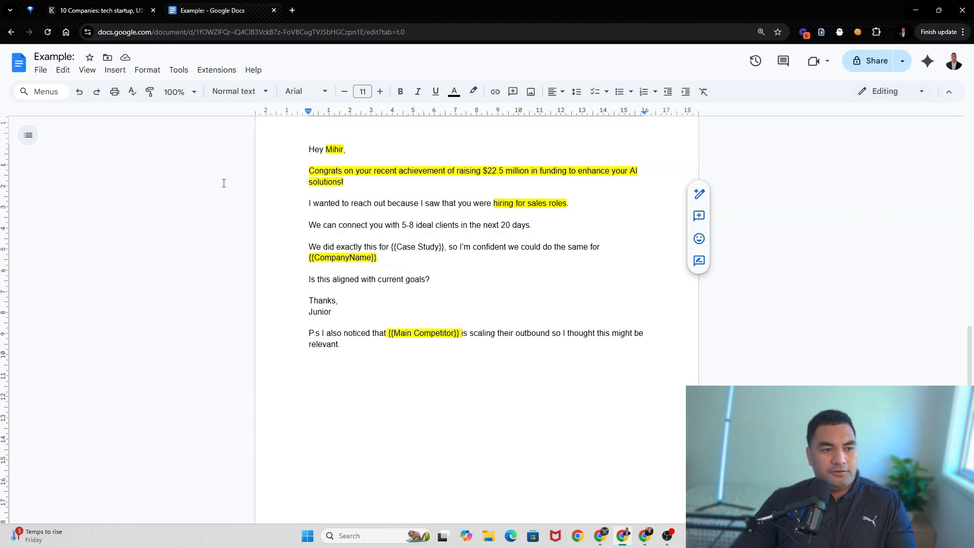
Check the first company's name in Exa Websets, and replace {{CompanyName}} in the Google Docs email with "Actively AI"
{"action": "left_click", "coordinate": [117, 12]}
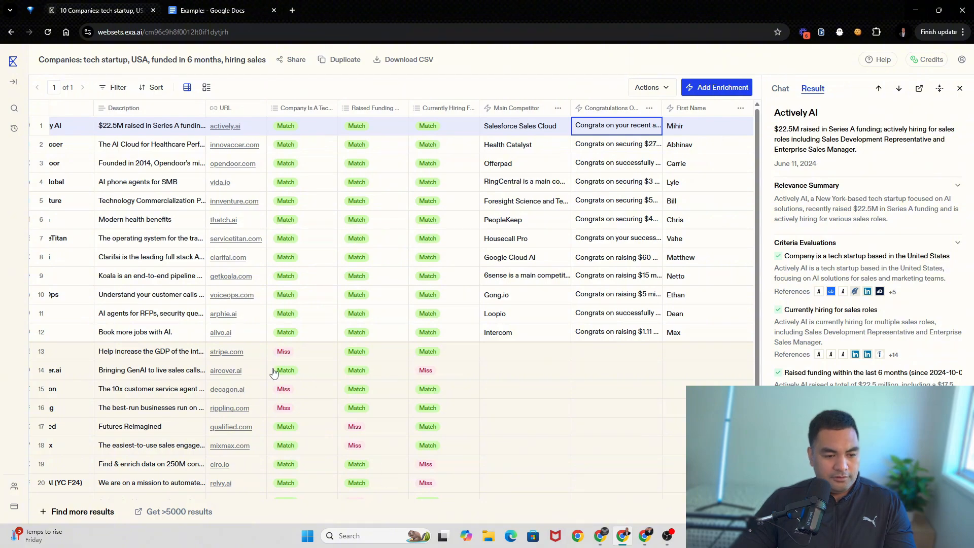
{"action": "key", "text": "Left"}
{"action": "key", "text": "Left"}
{"action": "key", "text": "Left"}
{"action": "key", "text": "Left"}
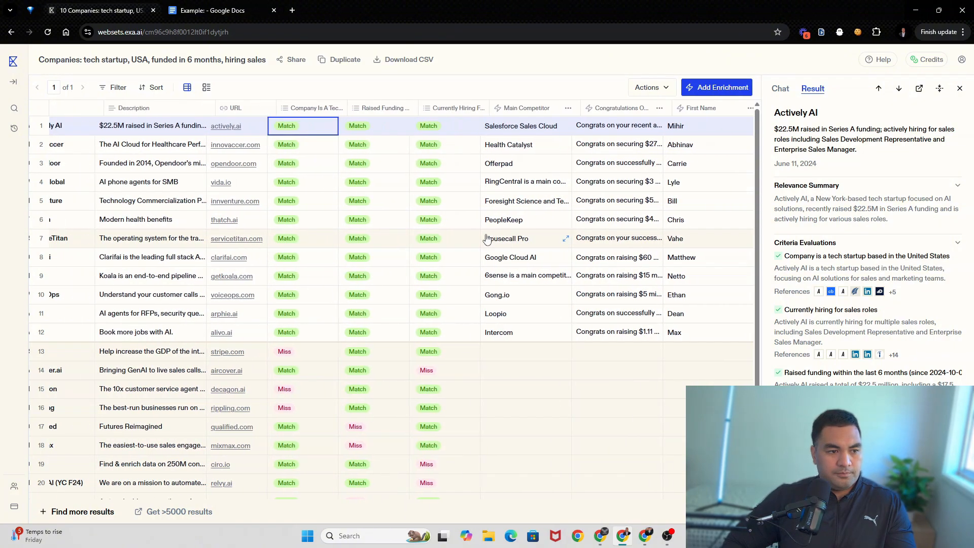
{"action": "key", "text": "Left"}
{"action": "key", "text": "Left"}
{"action": "key", "text": "Left"}
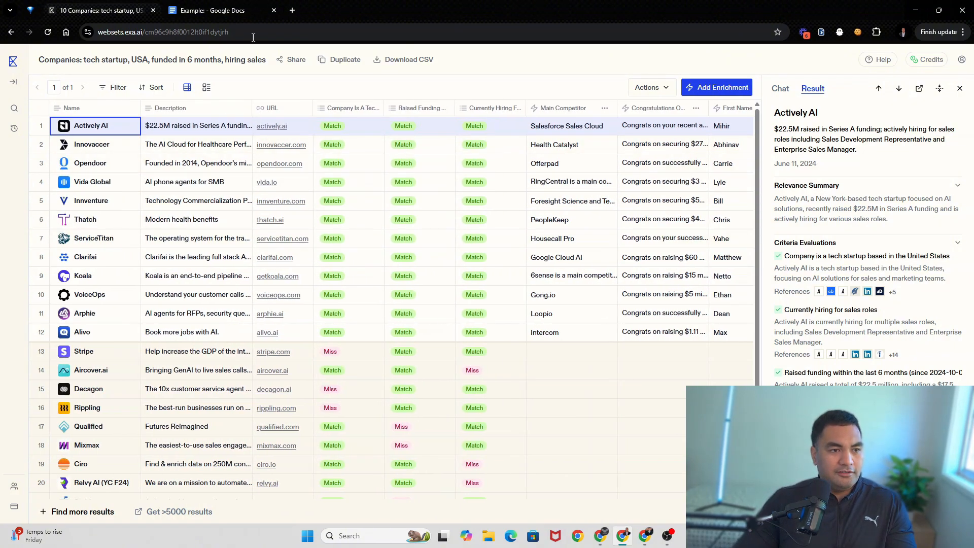
{"action": "left_click", "coordinate": [208, 10]}
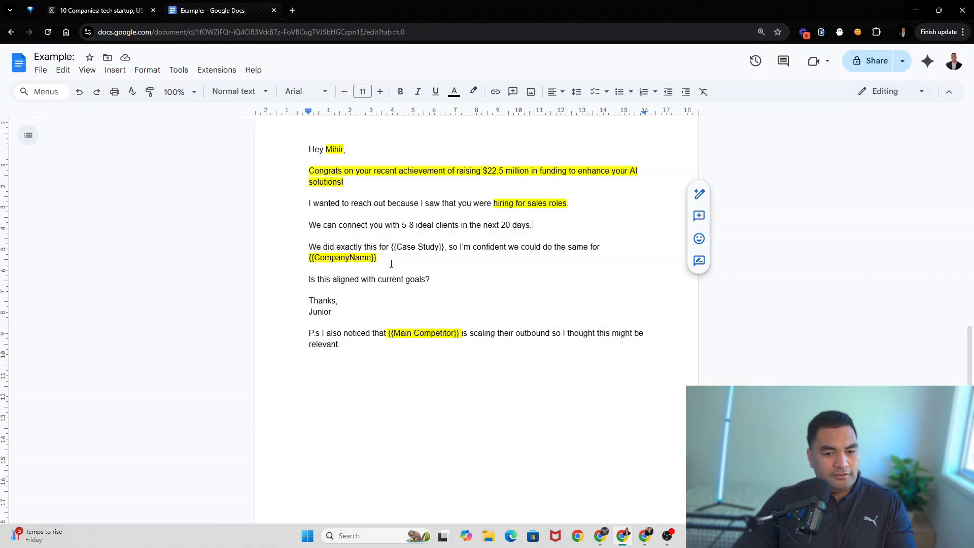
{"action": "left_click_drag", "start_coordinate": [378, 259], "coordinate": [310, 258]}
{"action": "type", "text": "Actively AI"}
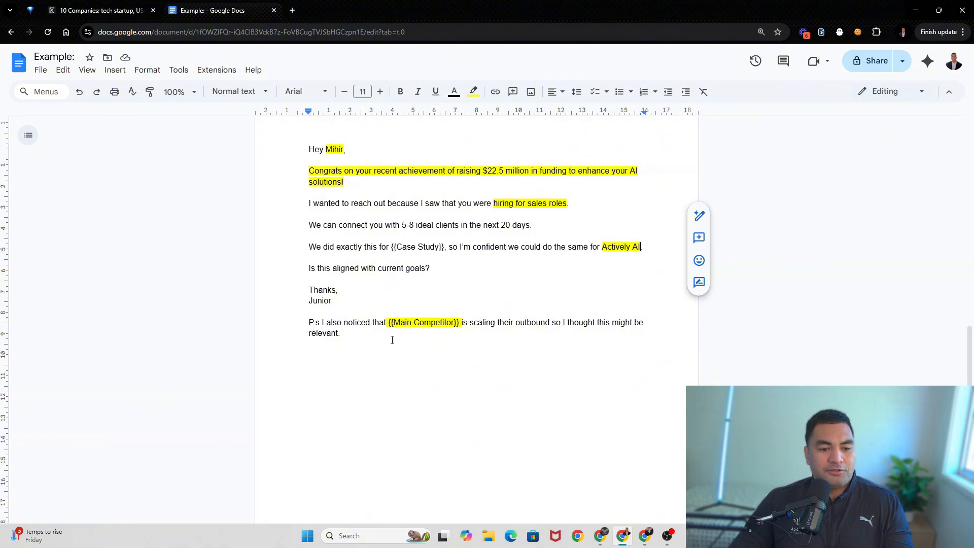
Look up Actively AI's main competitor in Exa Websets and replace {{Main Competitor}} in the Google Docs email's P.S. with "Salesforce Sales Cloud"
{"action": "left_click", "coordinate": [98, 10]}
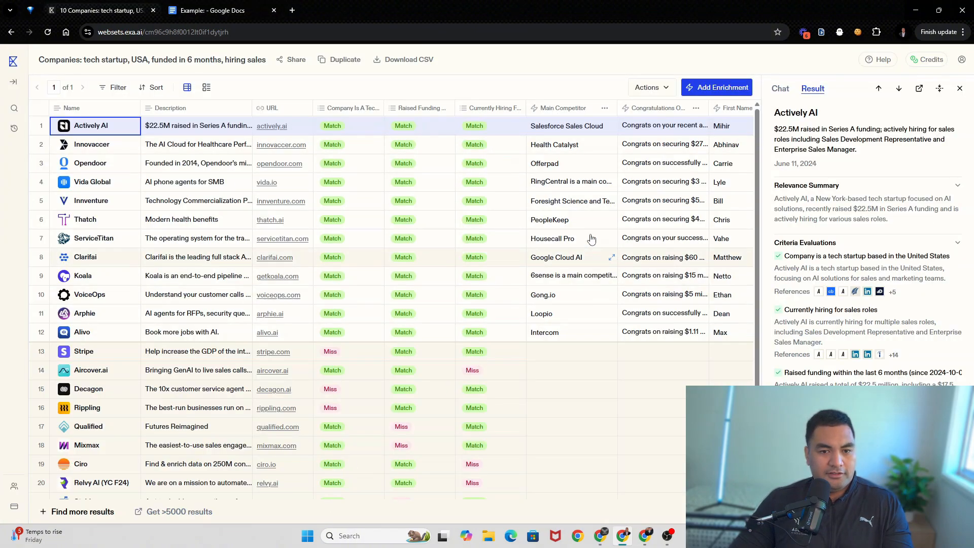
{"action": "left_click", "coordinate": [597, 130]}
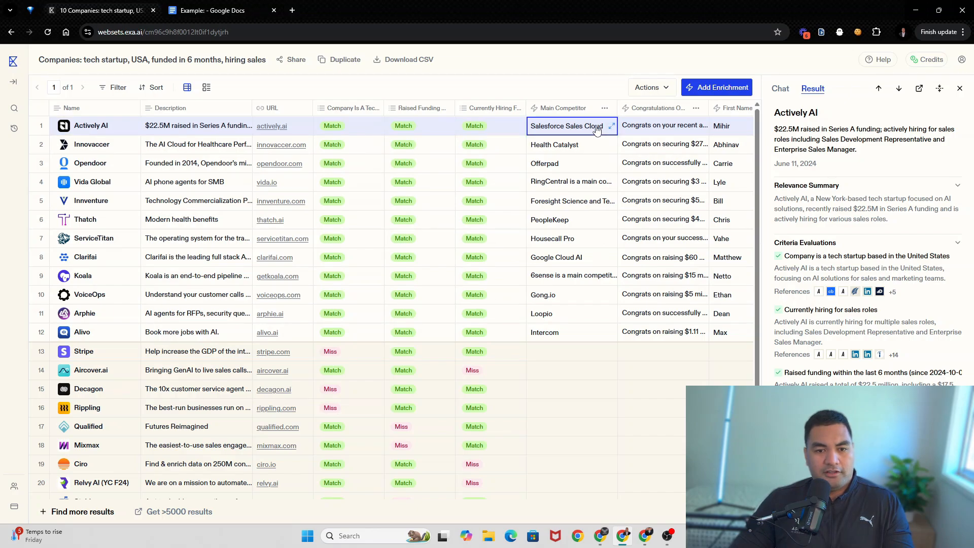
{"action": "left_click", "coordinate": [218, 9]}
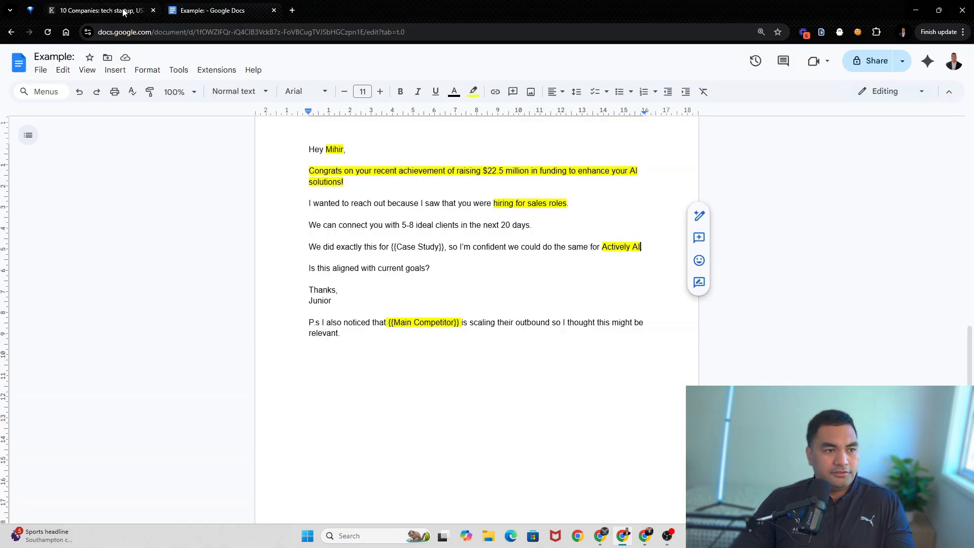
{"action": "left_click", "coordinate": [102, 10]}
{"action": "left_click", "coordinate": [189, 10]}
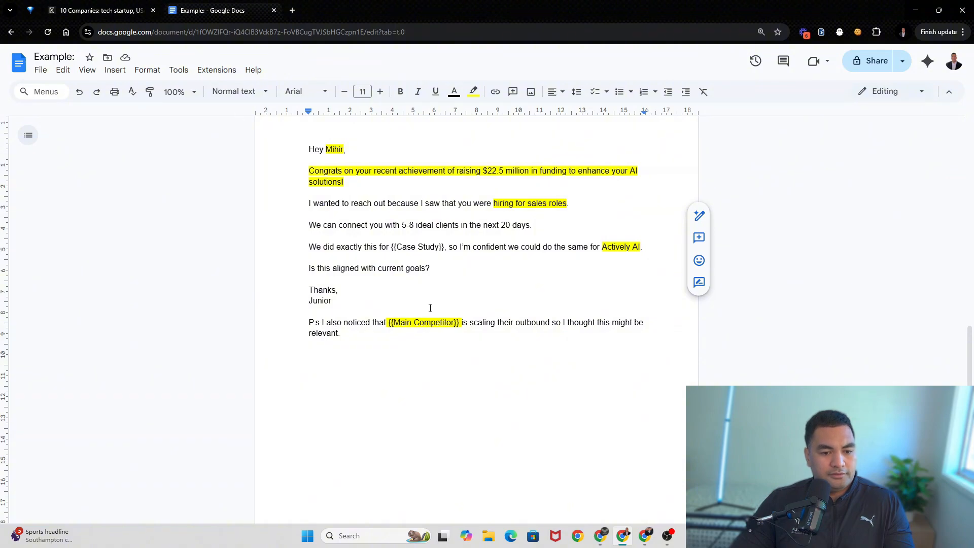
{"action": "left_click_drag", "start_coordinate": [461, 324], "coordinate": [390, 320]}
{"action": "type", "text": "Salesforce Sales Cloud"}
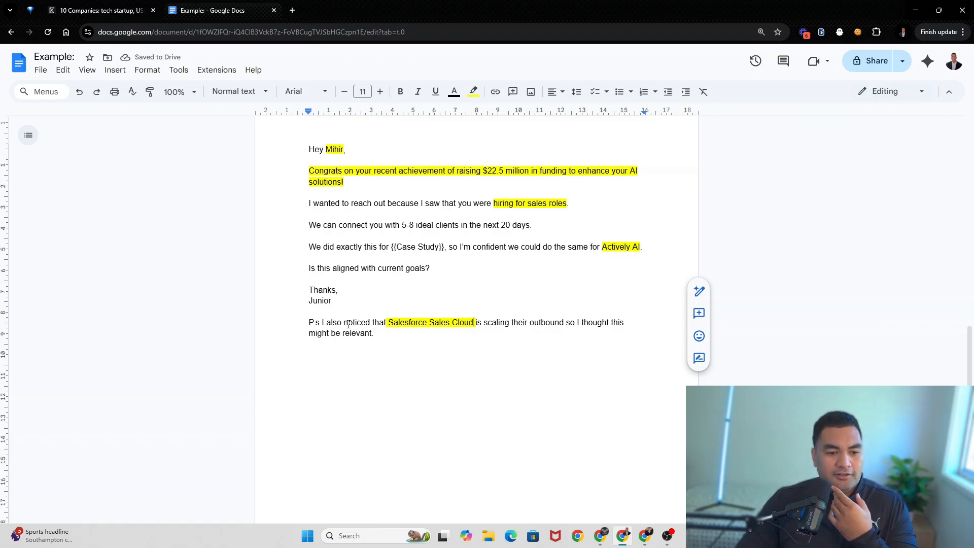
Remove the highlight colour from all text in the document and clear the selection
{"action": "key", "text": "ctrl+a"}
{"action": "left_click", "coordinate": [473, 92]}
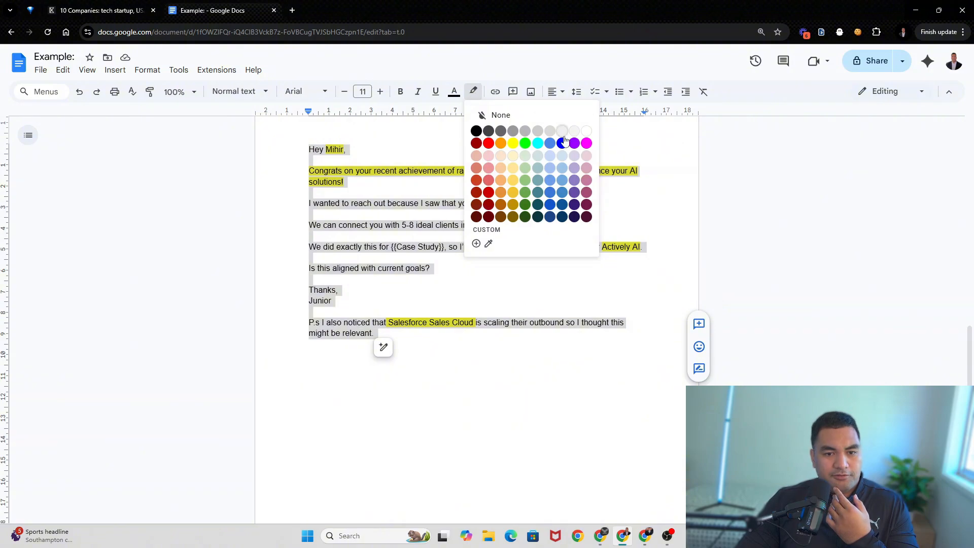
{"action": "left_click", "coordinate": [497, 115]}
{"action": "left_click", "coordinate": [491, 353]}
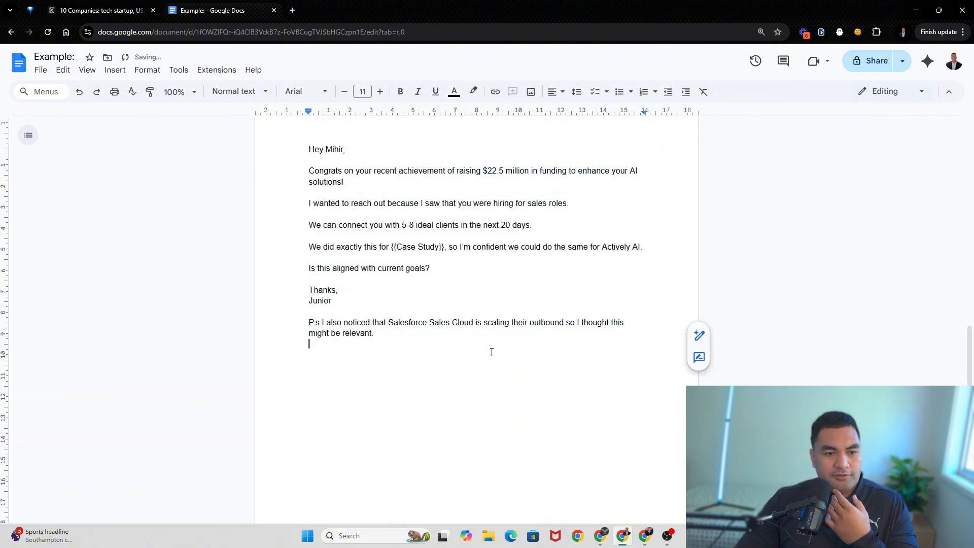